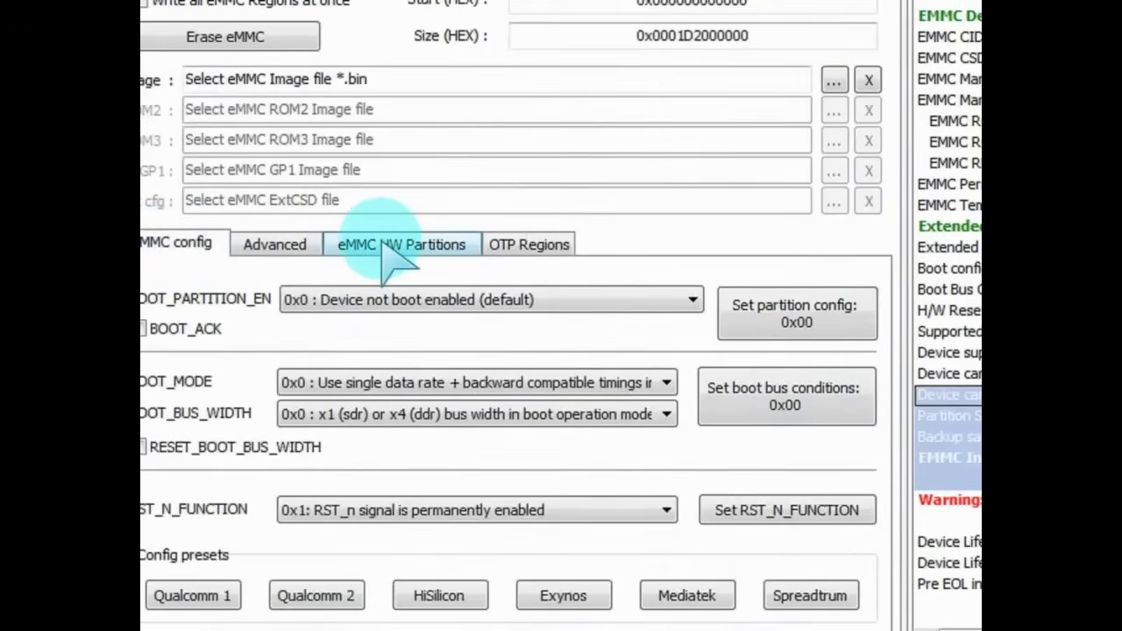
Find the partition table from the device, reading it with the Qualcomm/HiSilicon/Omap (GPT, MBR) vendor profile.
left_click(386, 252)
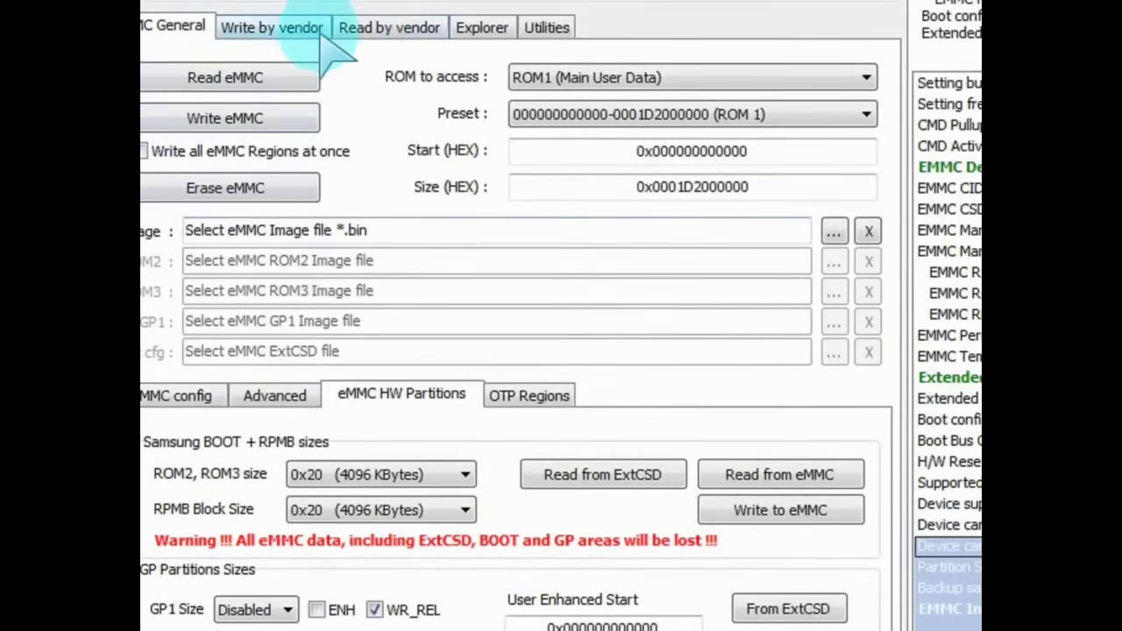
left_click(377, 30)
left_click(403, 82)
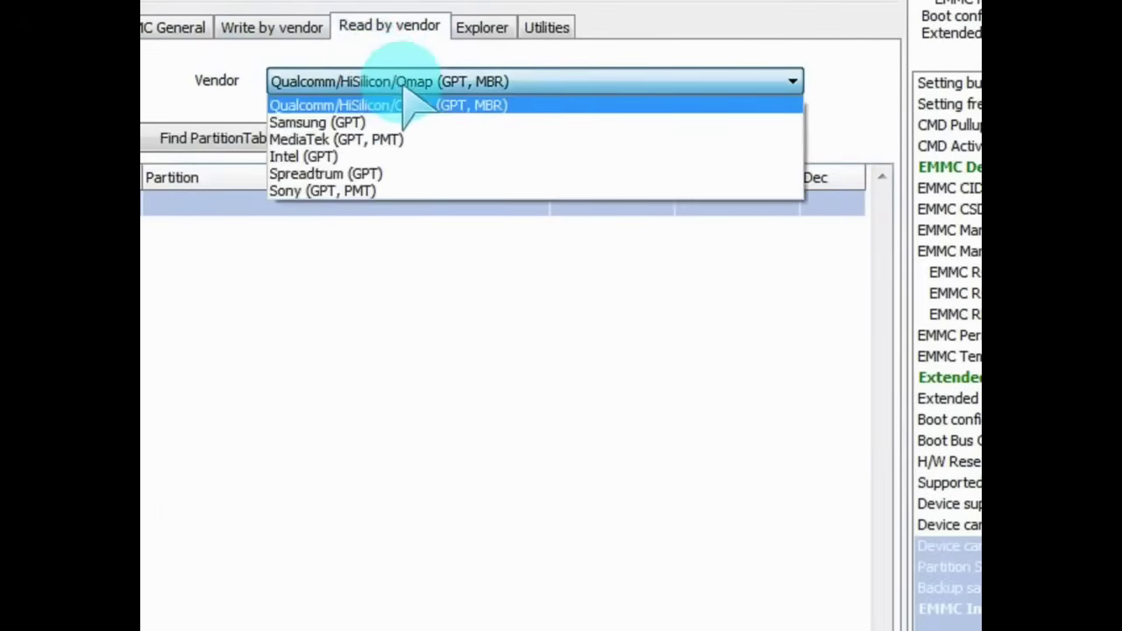
left_click(359, 106)
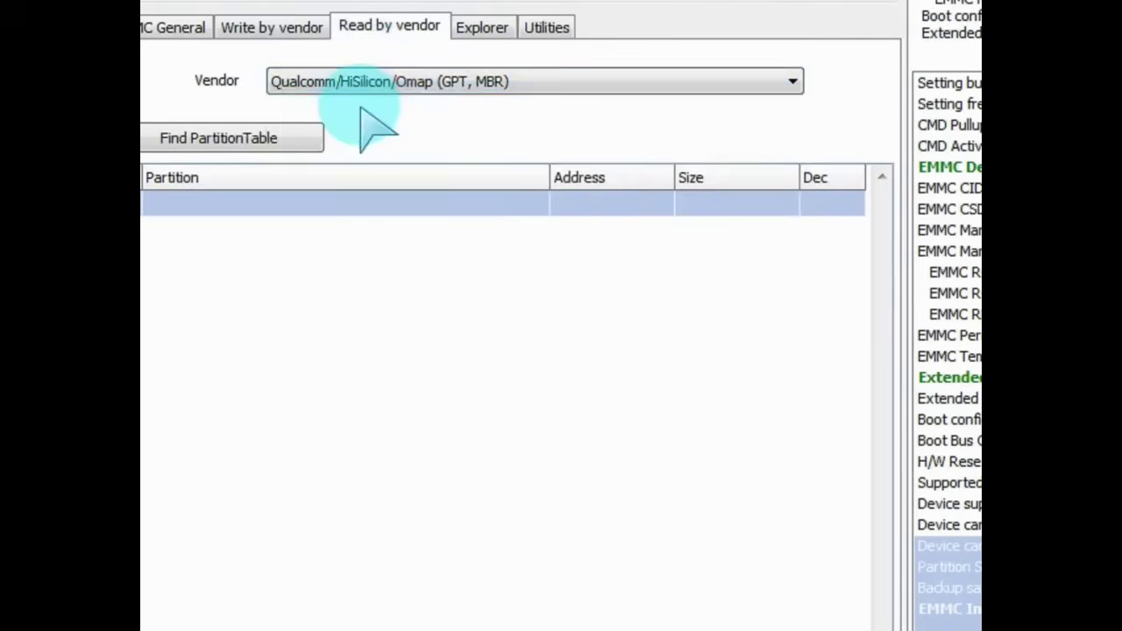
left_click(238, 143)
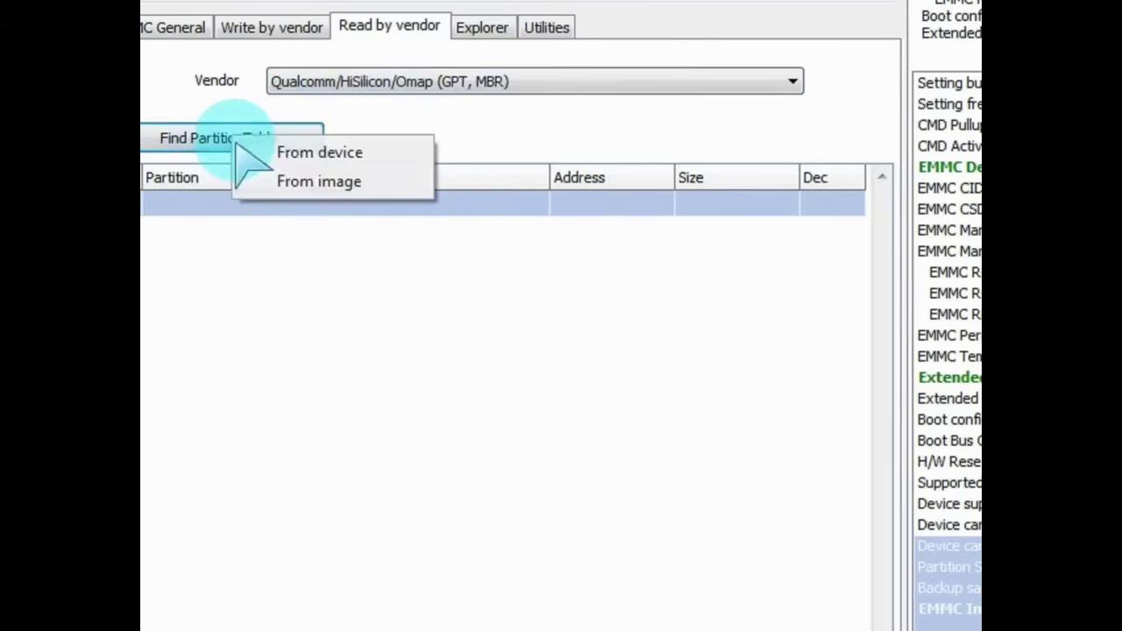
left_click(319, 154)
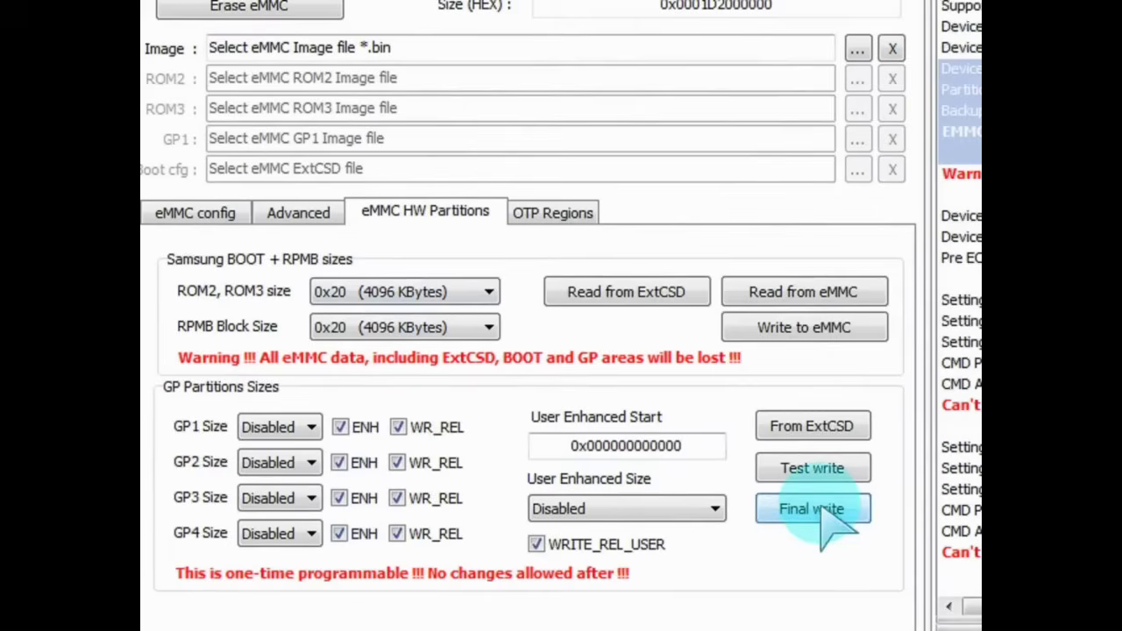
Do the final write of the GP partition sizes with GP1 to GP4 disabled, and check the eMMC connection again.
left_click(813, 509)
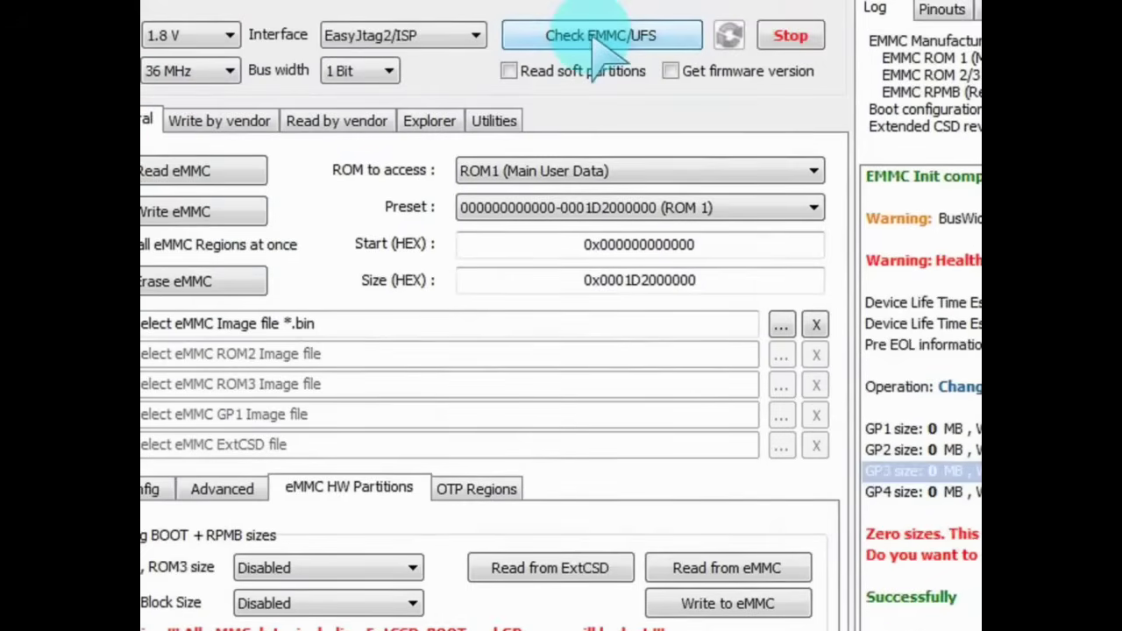
left_click(594, 37)
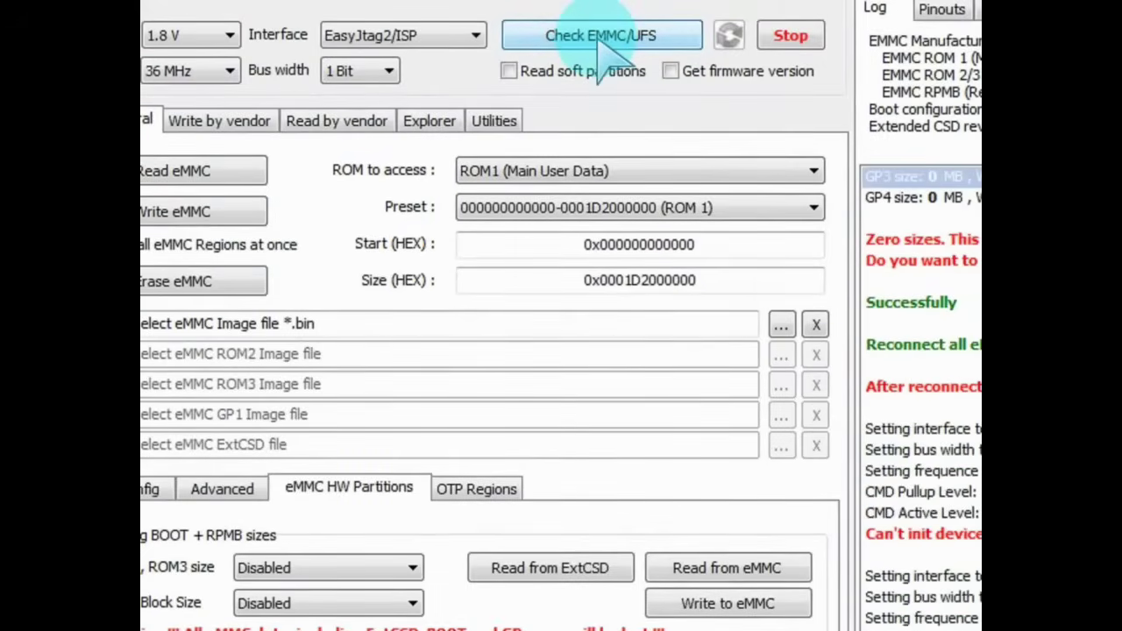
left_click(599, 45)
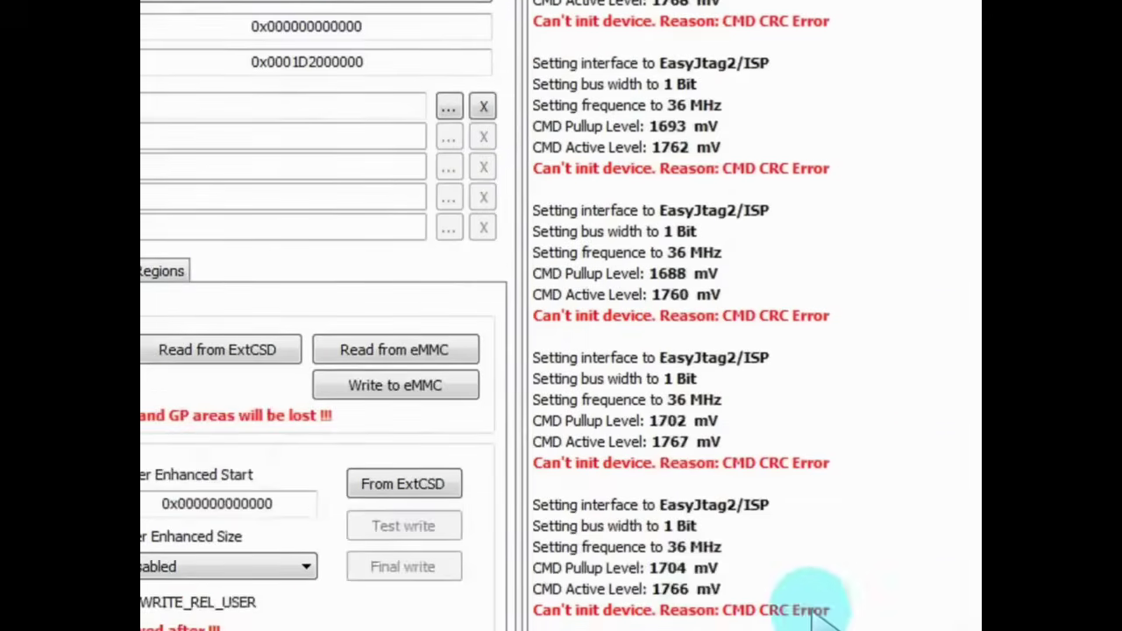
left_click(388, 50)
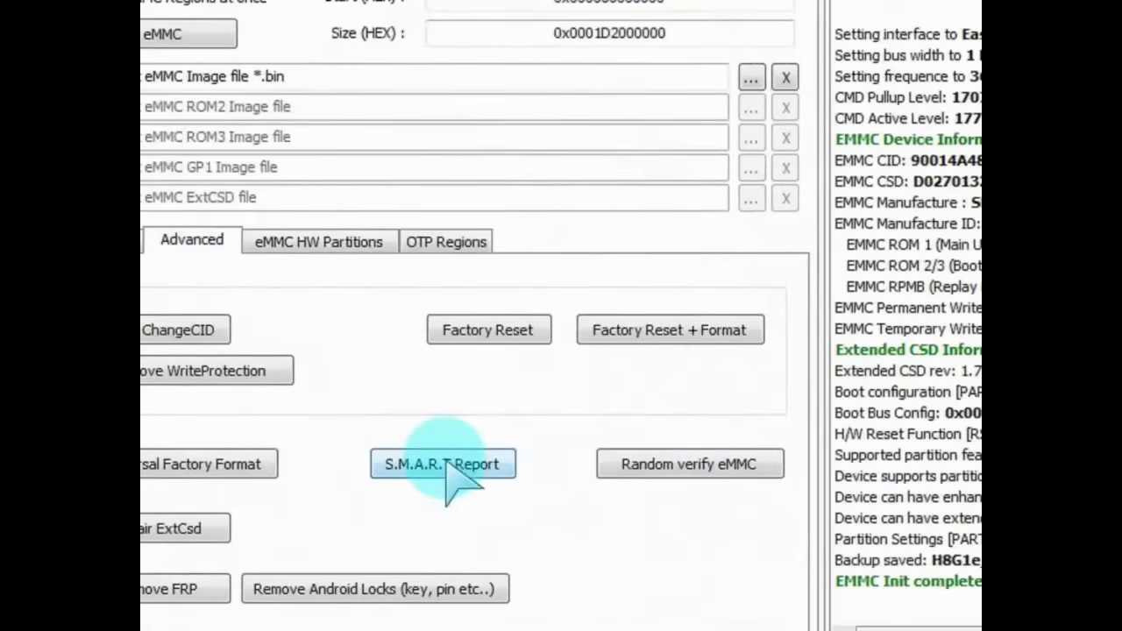
Run the S.M.A.R.T. report and check the eMMC at 1.8 V over the EasyJtag2/ISP_HiPower interface with a 4 Bit bus.
left_click(447, 464)
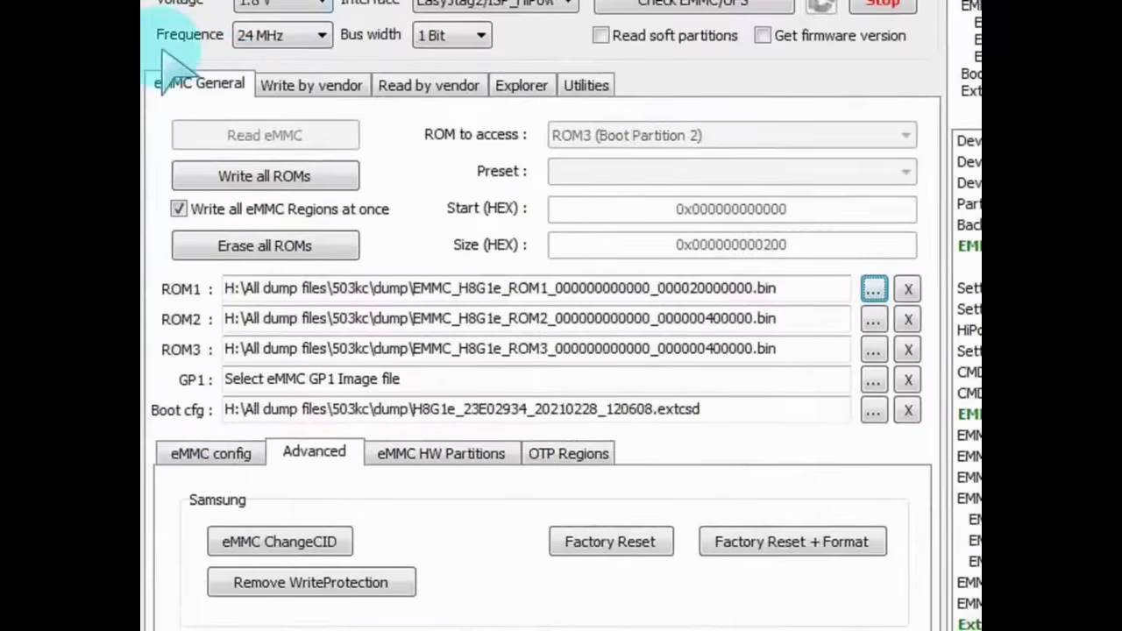
left_click(298, 2)
left_click(561, 3)
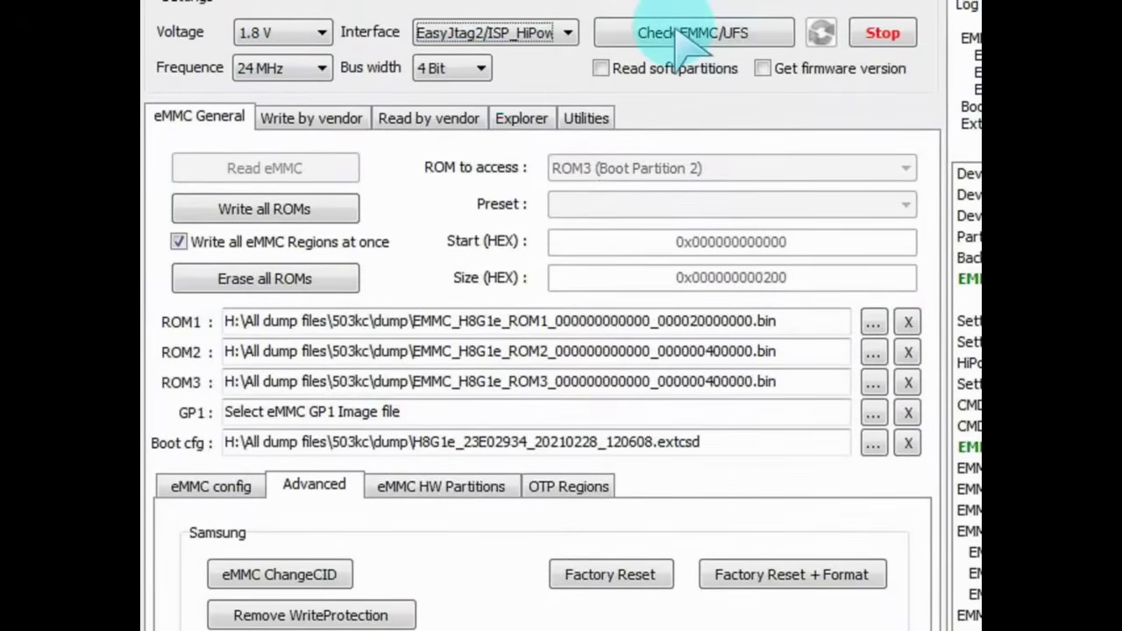
left_click(680, 35)
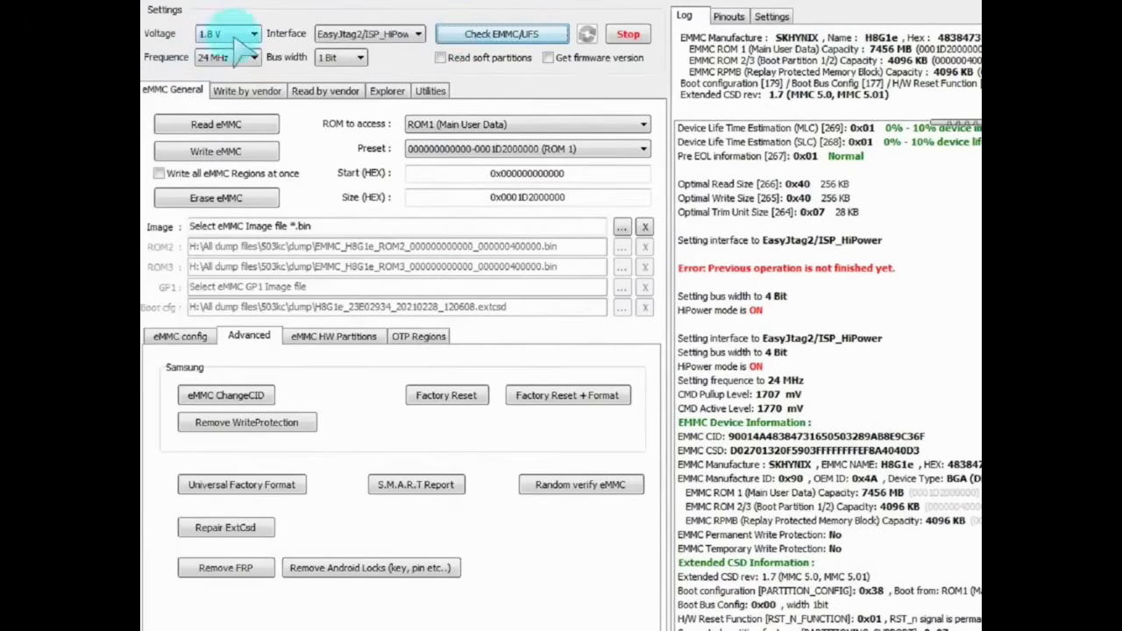
Try checking the eMMC at 2.8 V, and check it again with the voltage set back to 1.8 V.
left_click(229, 35)
left_click(226, 68)
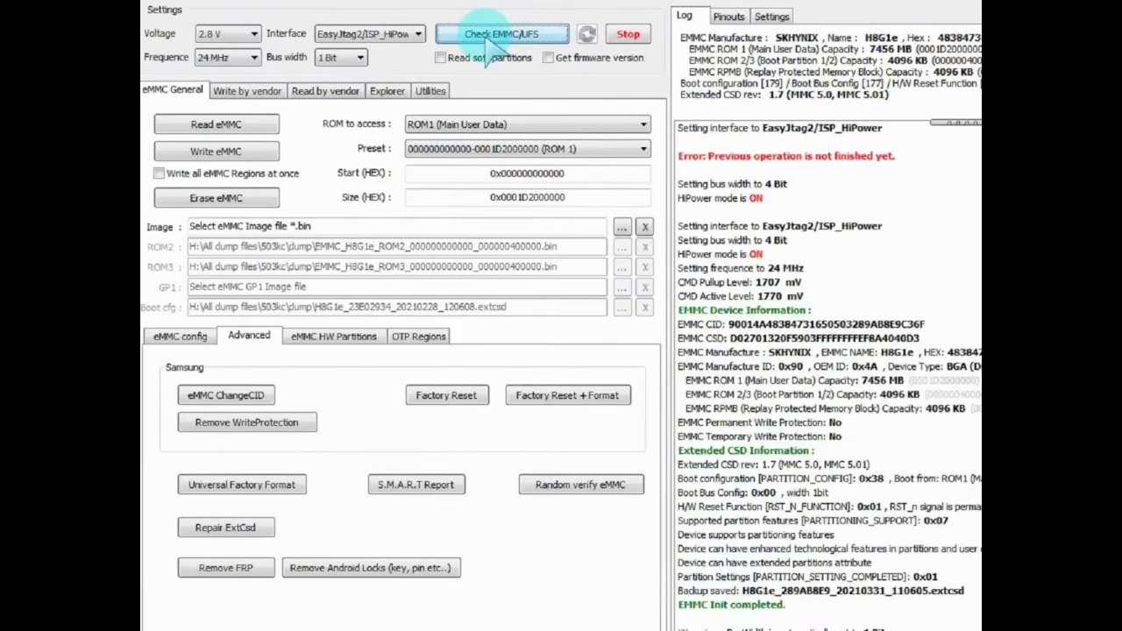
left_click(250, 34)
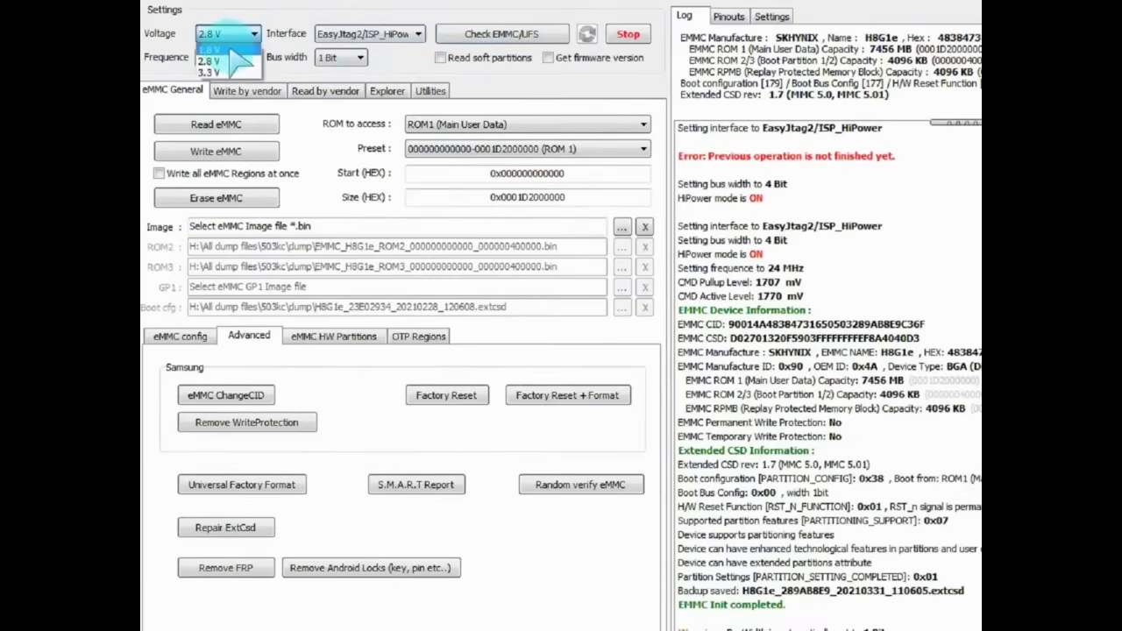
left_click(227, 57)
left_click(517, 41)
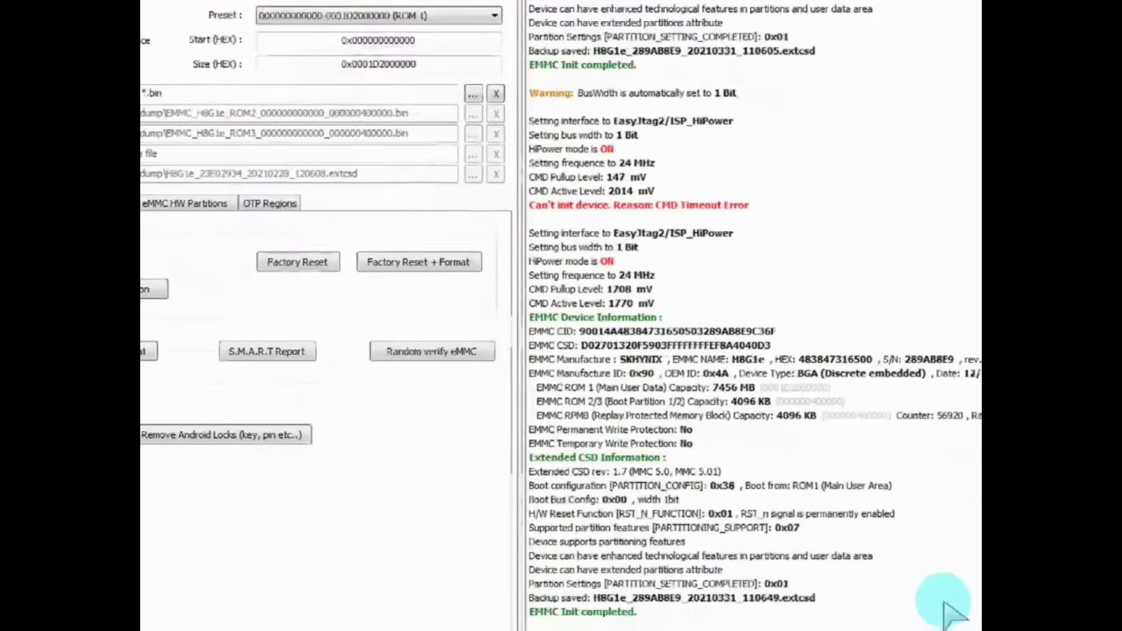
left_click_drag(745, 618, 727, 350)
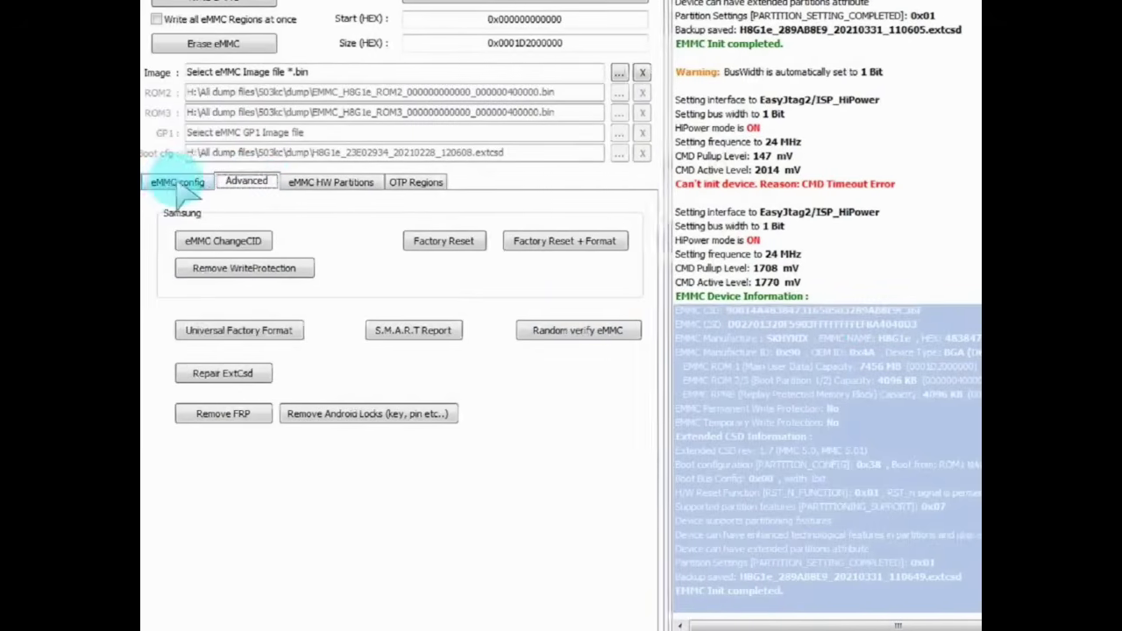
Run the Universal Factory Format on the eMMC.
left_click(178, 183)
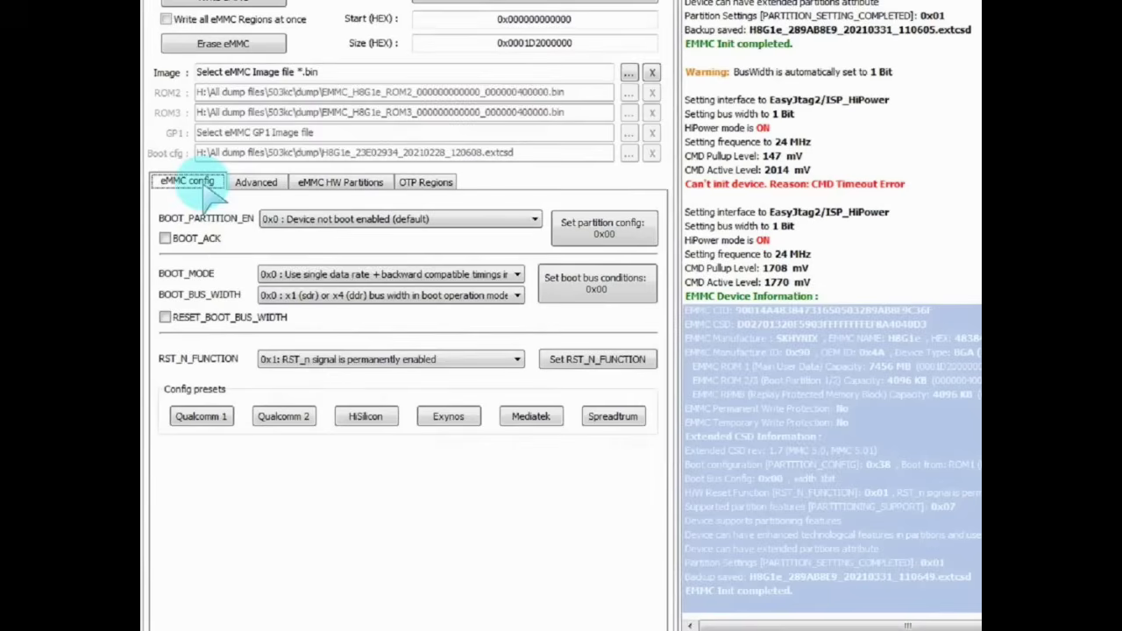
left_click(254, 183)
left_click(237, 336)
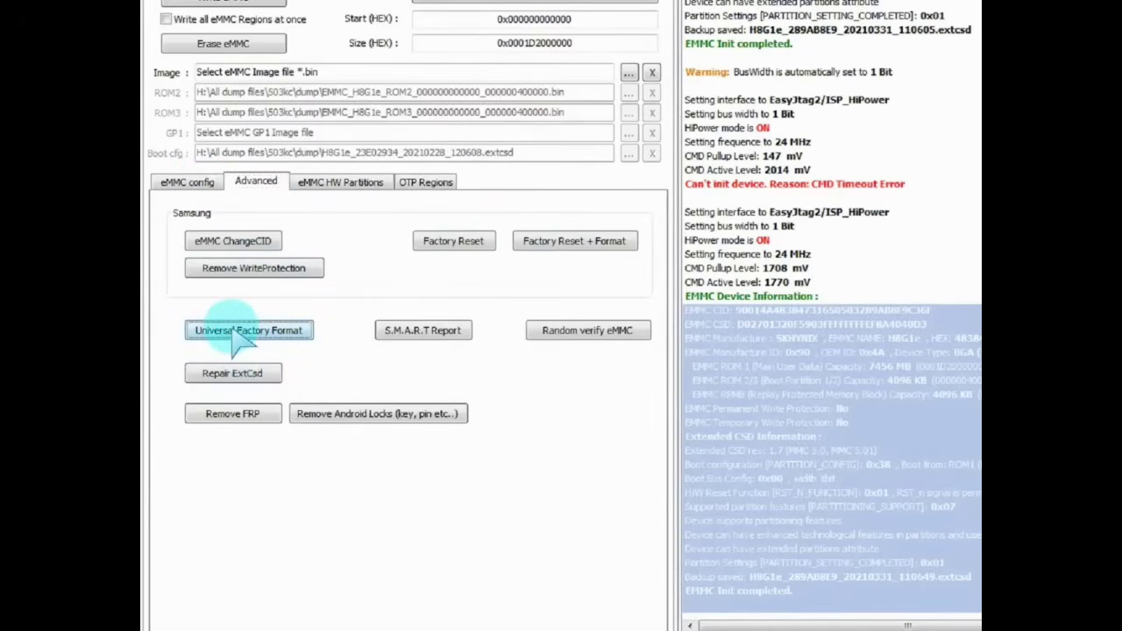
left_click(248, 332)
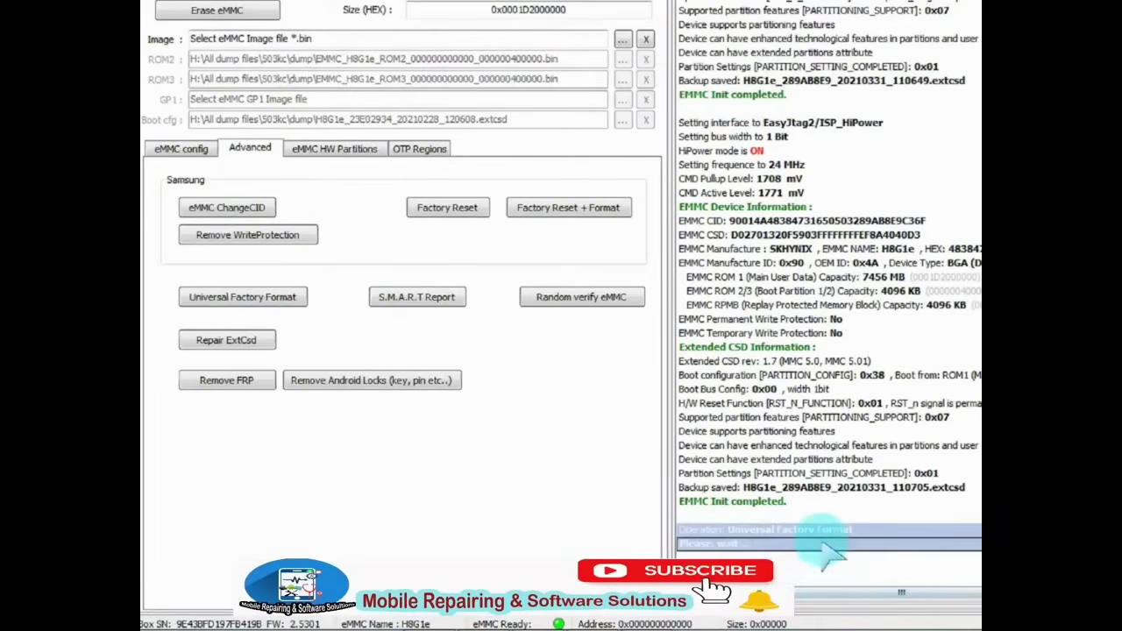
left_click(181, 147)
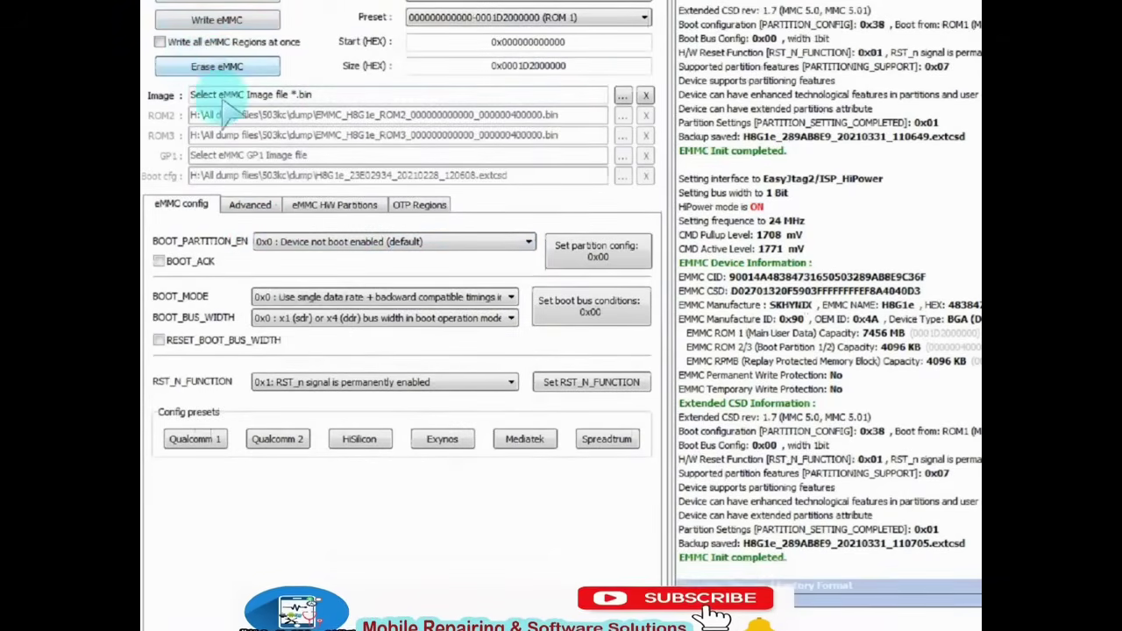
left_click(176, 42)
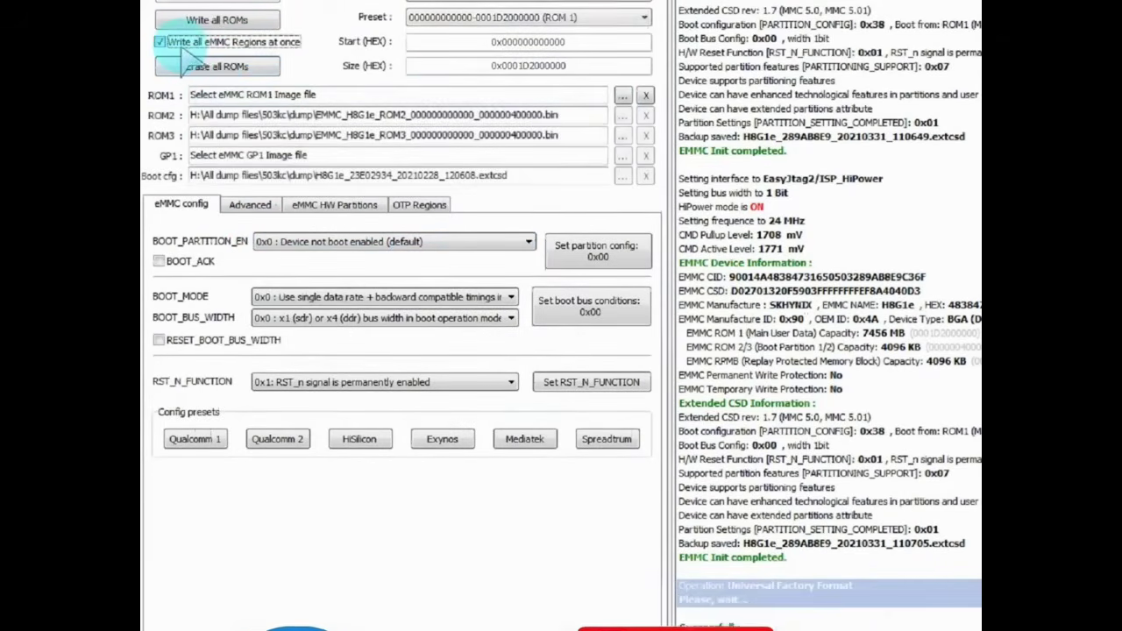
left_click(622, 96)
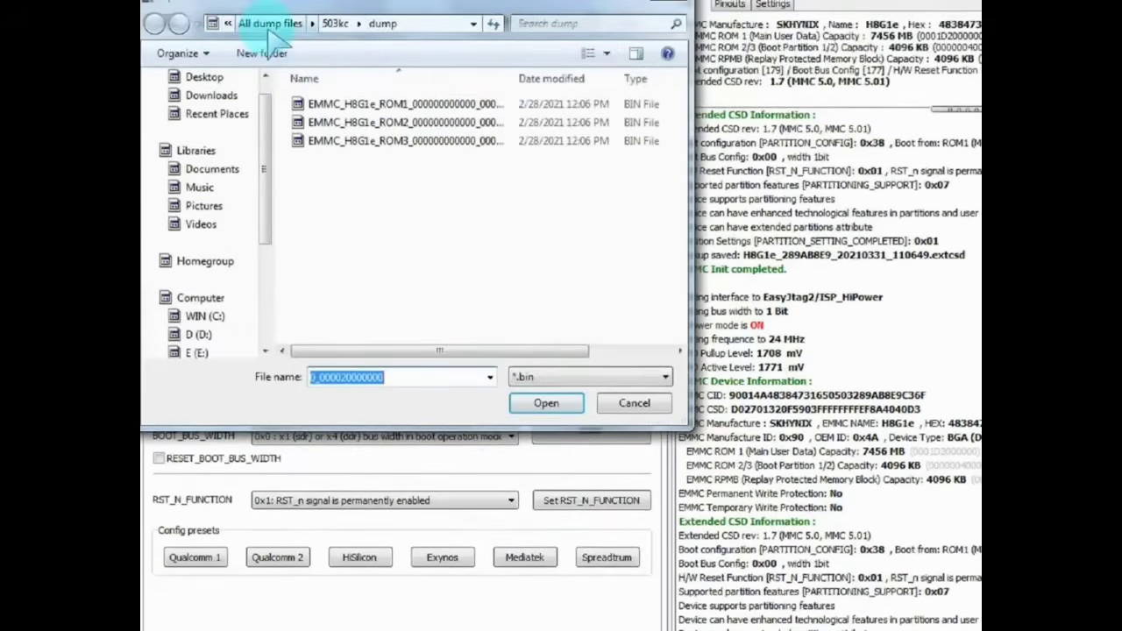
left_click(270, 24)
double_click(318, 136)
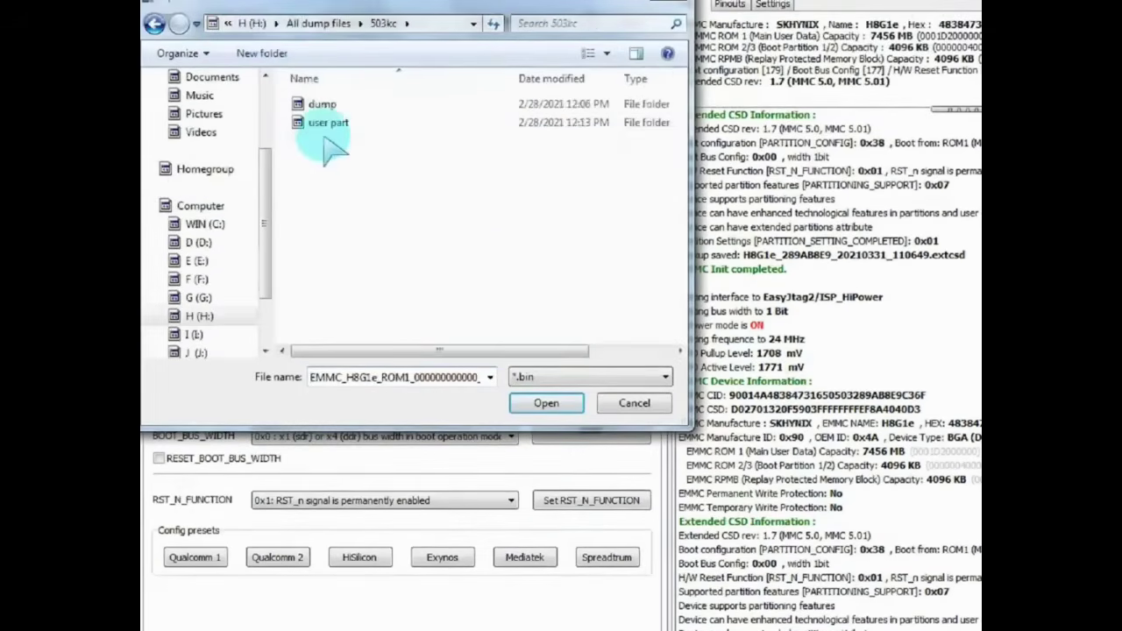
double_click(322, 104)
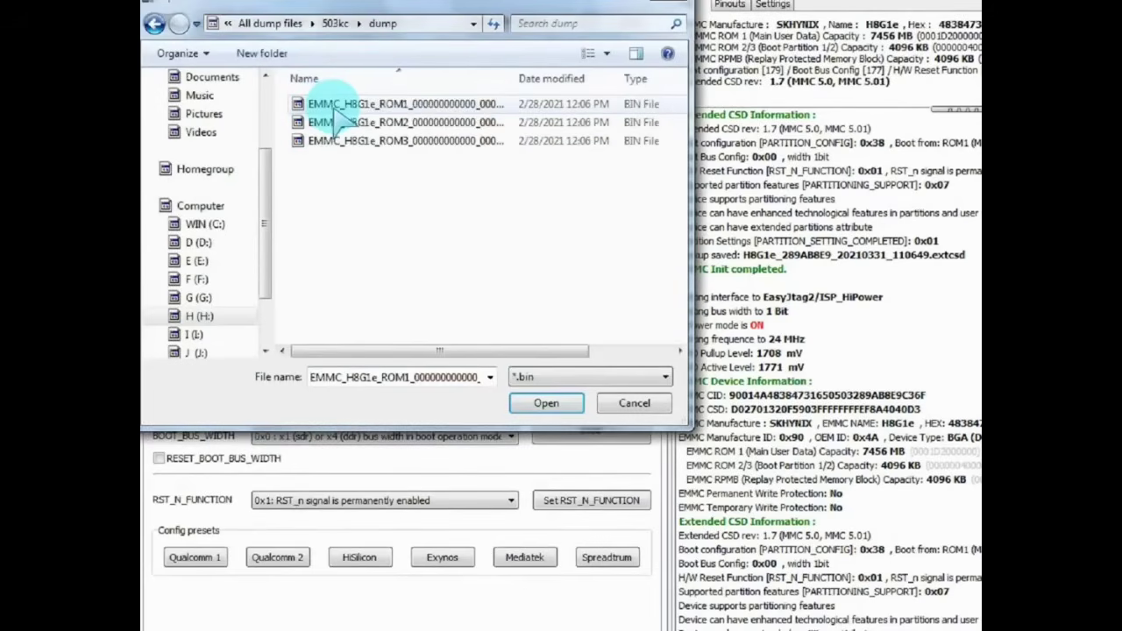
left_click(386, 105)
double_click(384, 106)
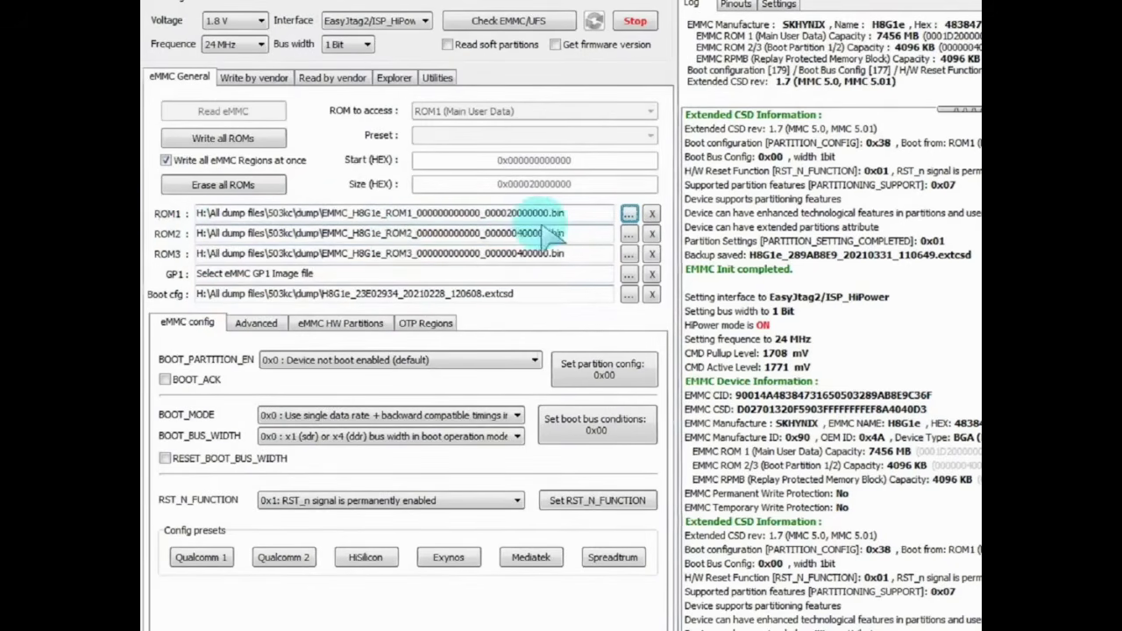
left_click(223, 138)
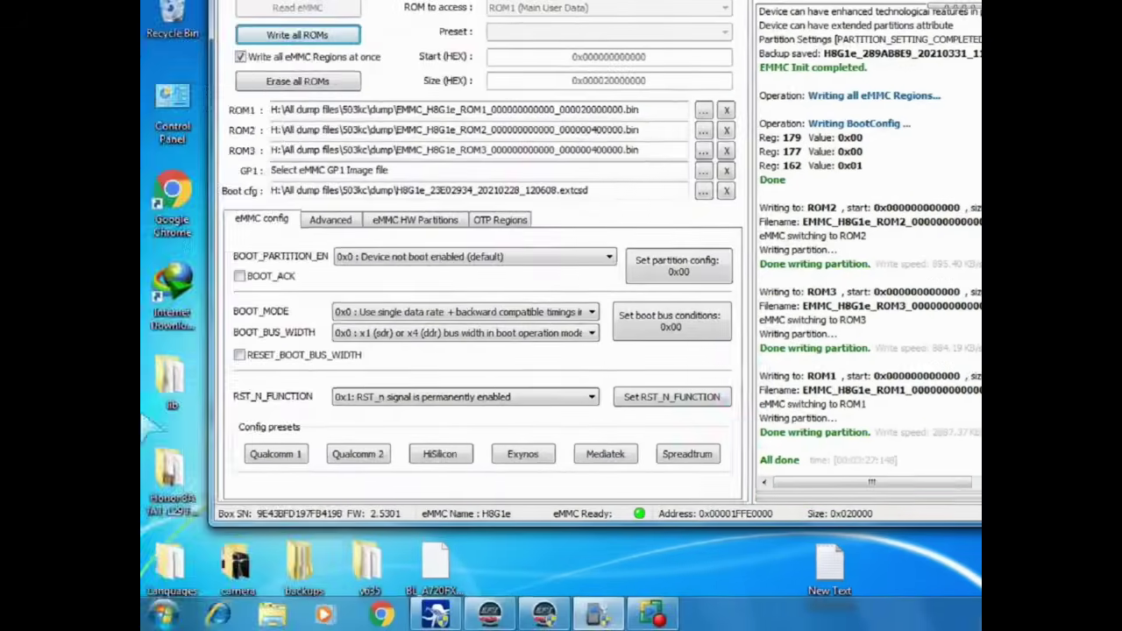
left_click_drag(517, 361, 587, 477)
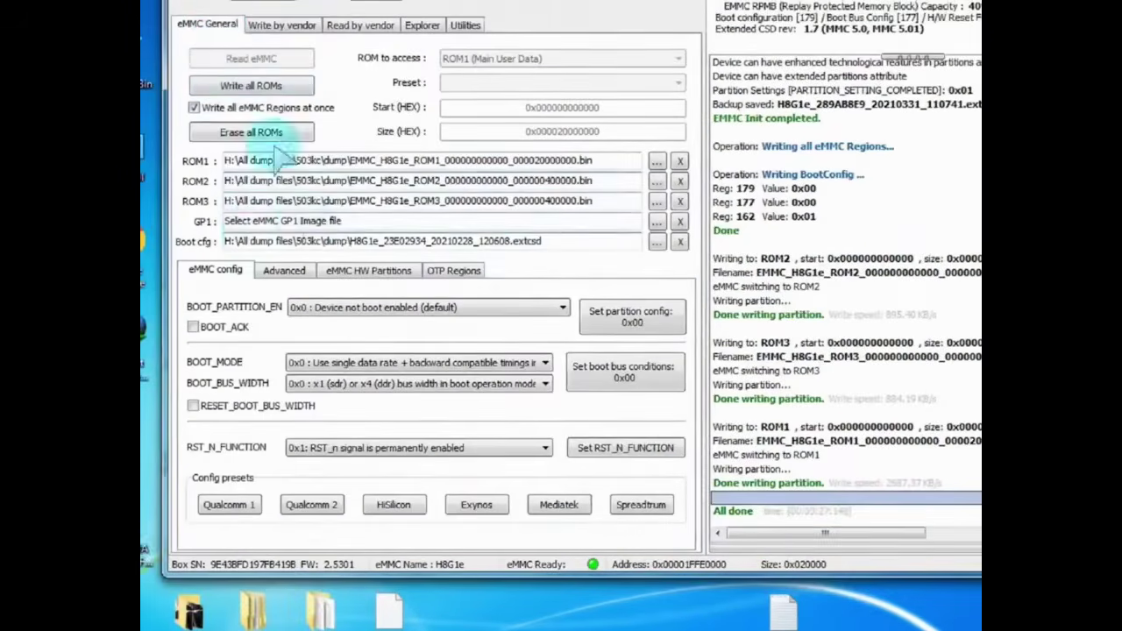
Load H8G1e_rawprogram0.xml from the 503kc folder for writing by vendor with Qualcomm/HiSilicon/Omap and the From Xml source.
left_click(280, 9)
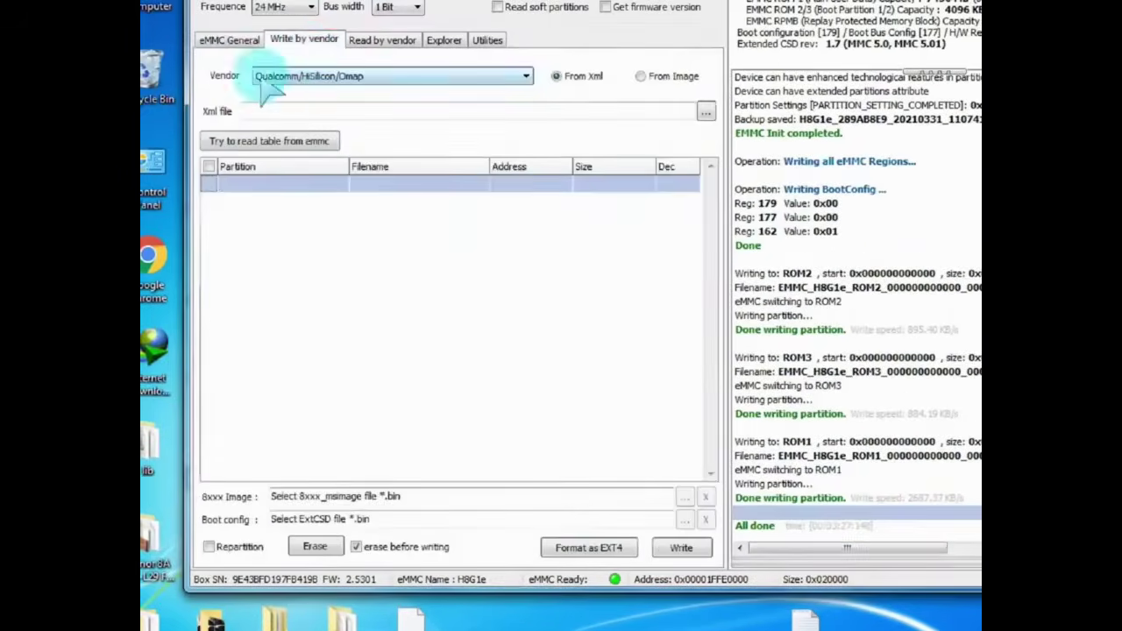
left_click(410, 77)
left_click(414, 88)
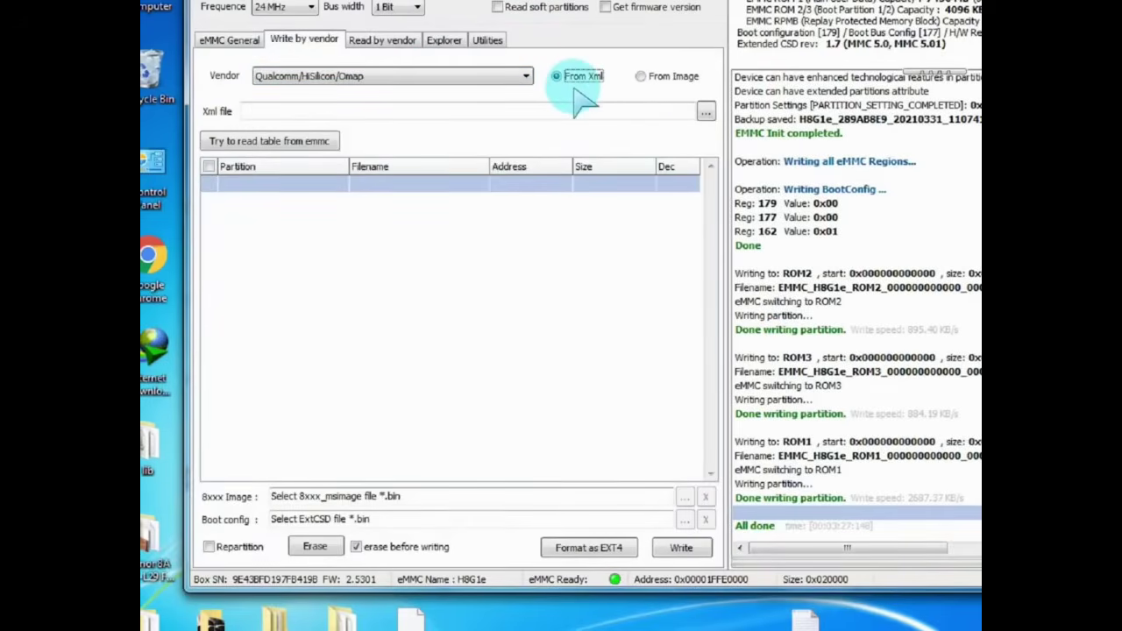
left_click(705, 112)
double_click(375, 102)
double_click(368, 89)
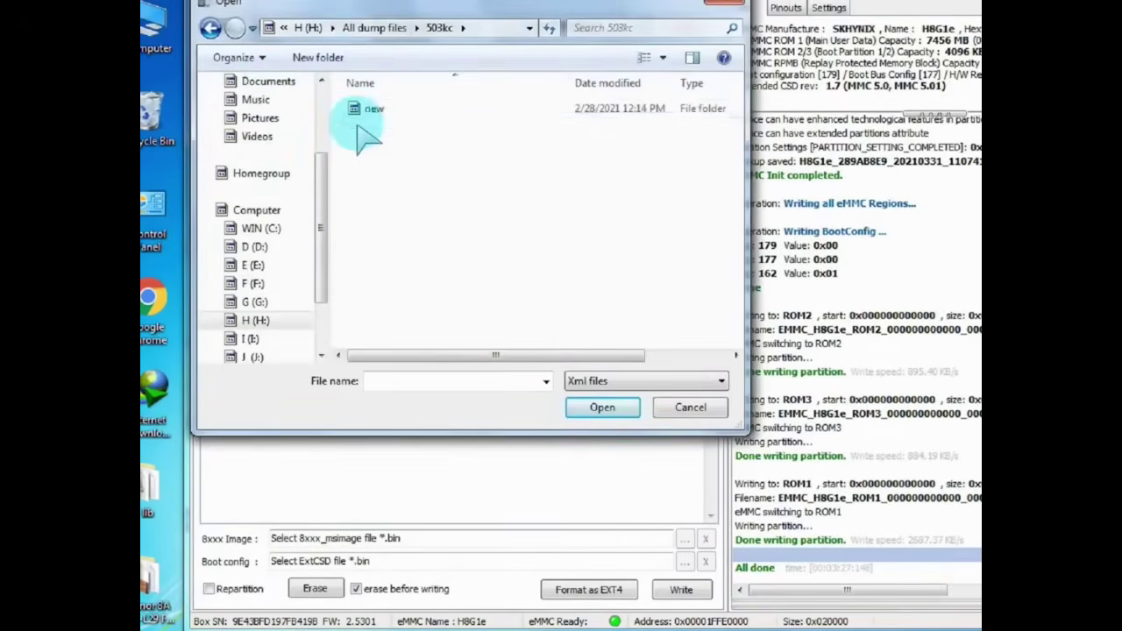
double_click(377, 67)
double_click(395, 109)
Write all listed partitions with repartition and erase before writing enabled, formatting USERDATA as EXT4.
left_click_drag(712, 210, 714, 307)
scroll(245, 455, "down", 3)
left_click_drag(712, 346, 711, 508)
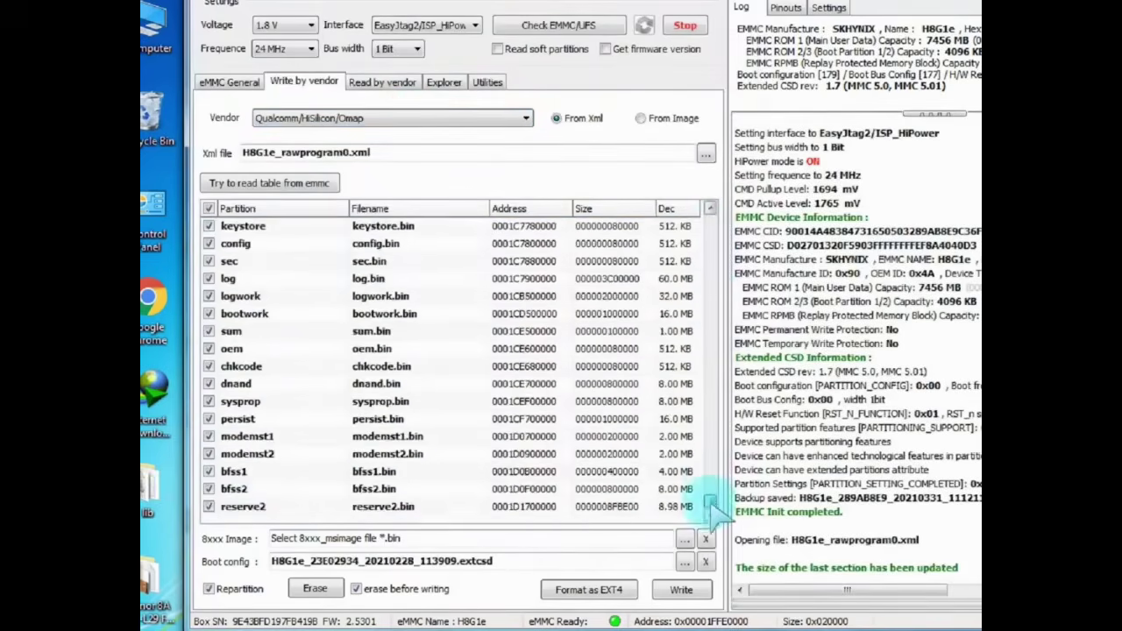
left_click(551, 590)
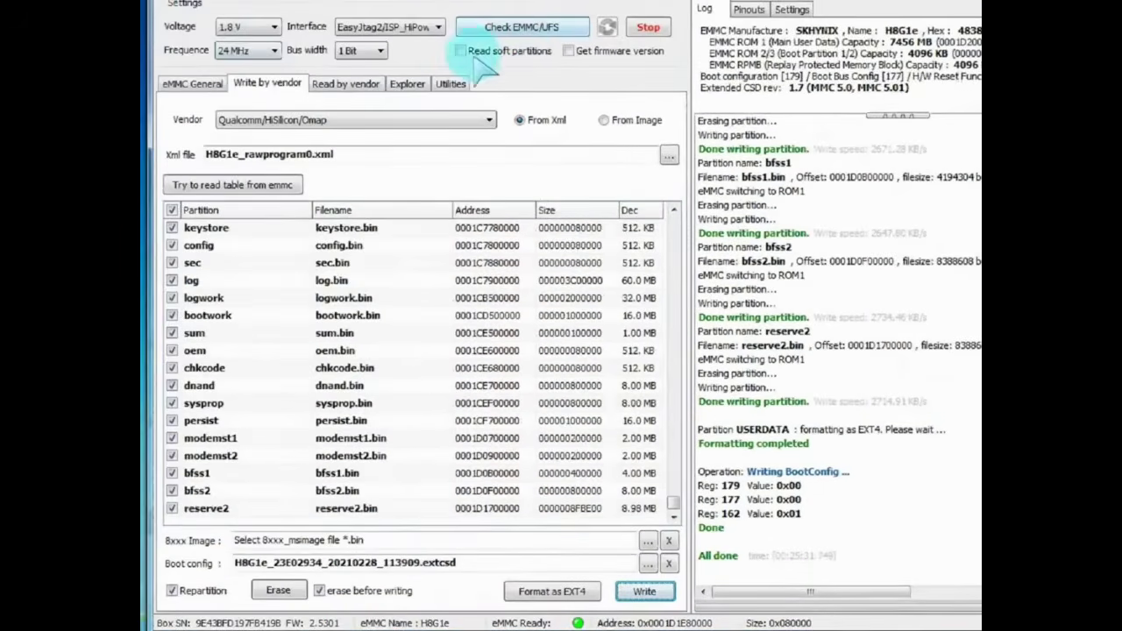
Check the eMMC with reading of soft partitions and the firmware version enabled, and examine the firmware details in the log.
left_click(461, 51)
left_click(568, 51)
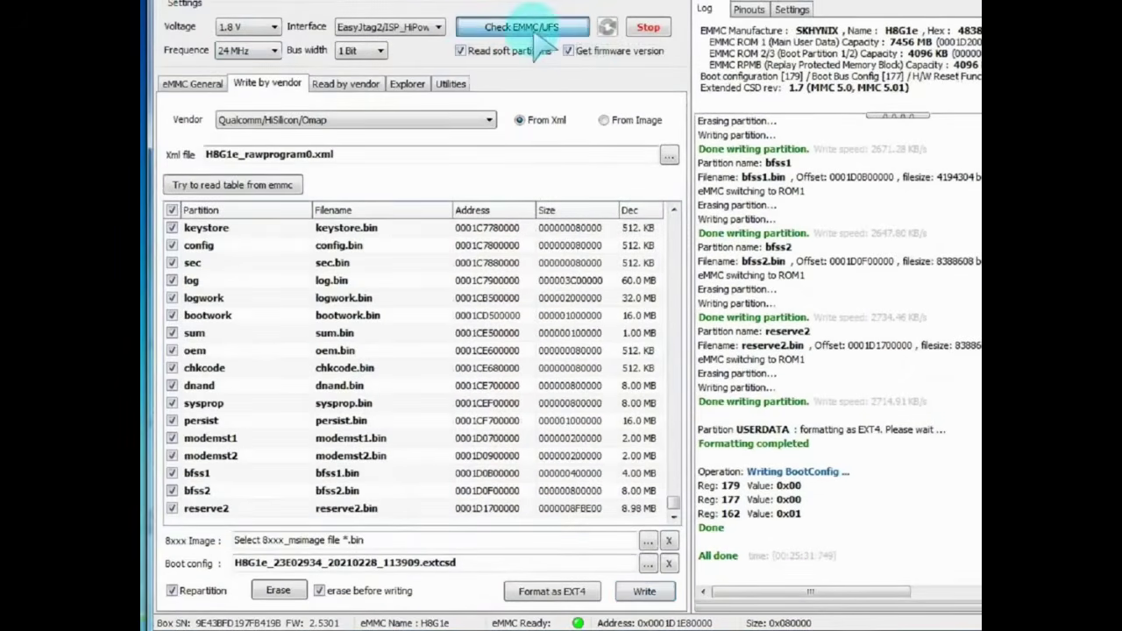
left_click(537, 30)
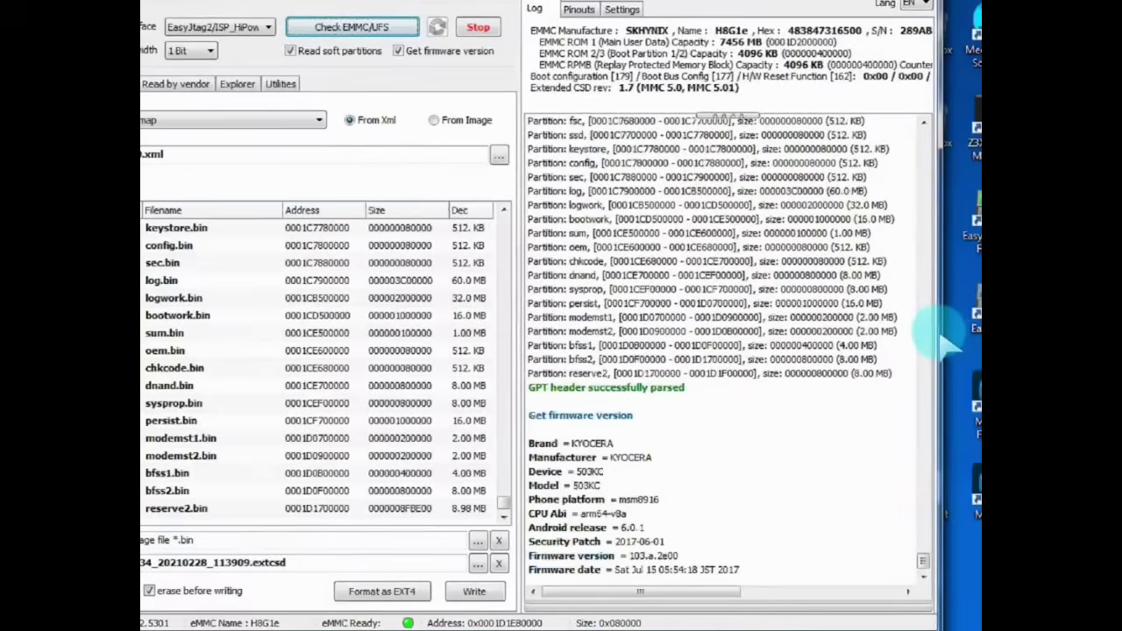
left_click_drag(837, 448, 849, 520)
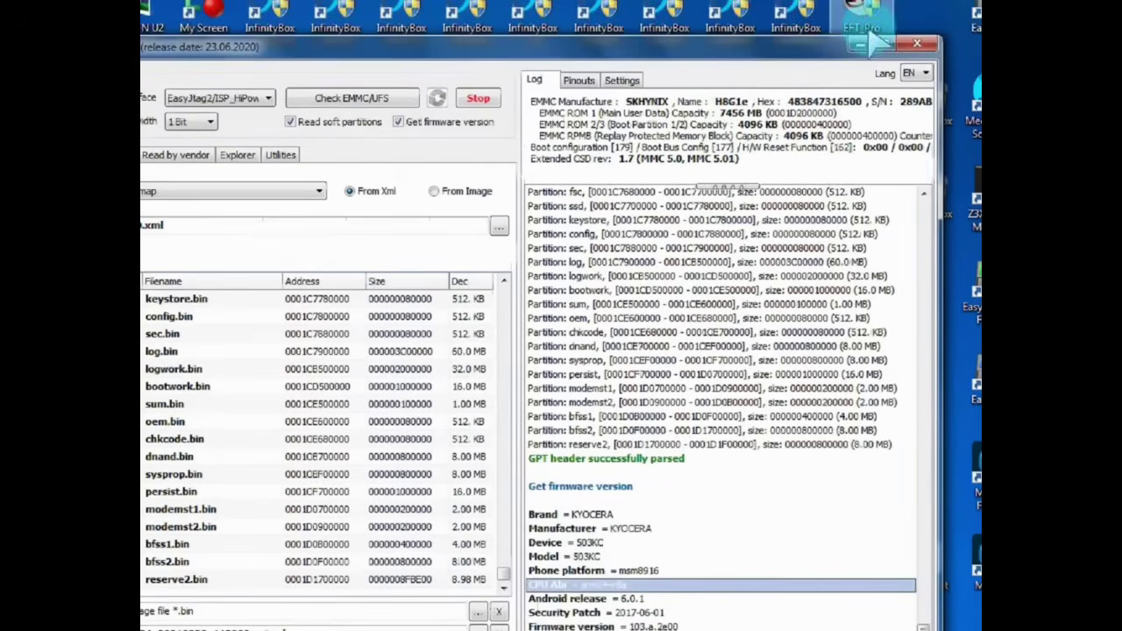
Clear the MTK Service Tool window from the desktop and bring the EasyJTAG window back to the front.
left_click(907, 43)
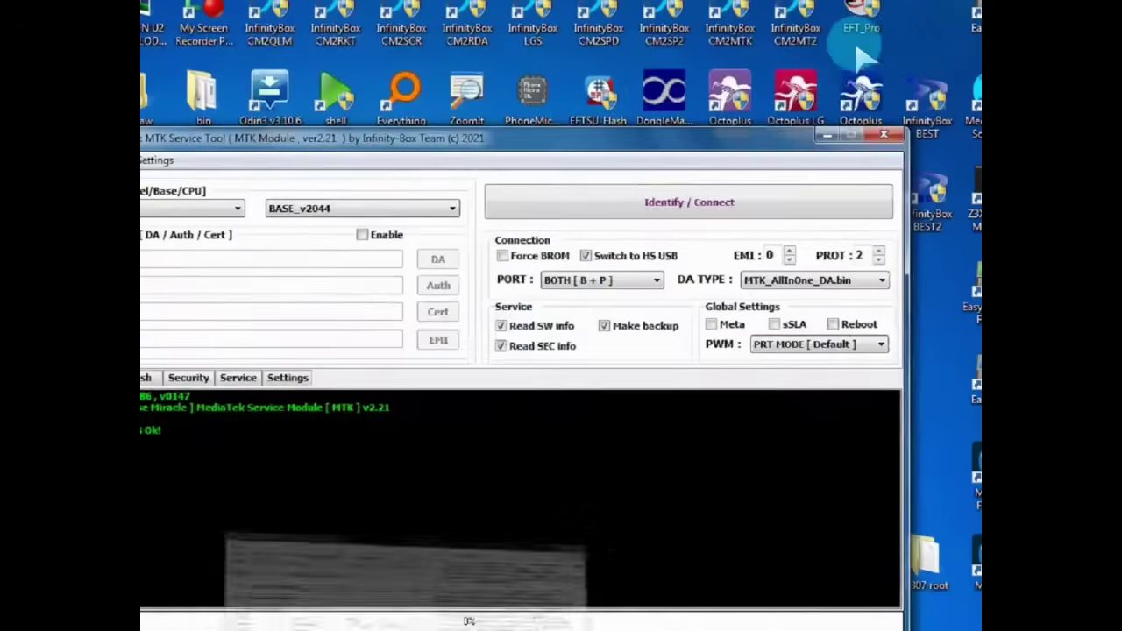
left_click(884, 135)
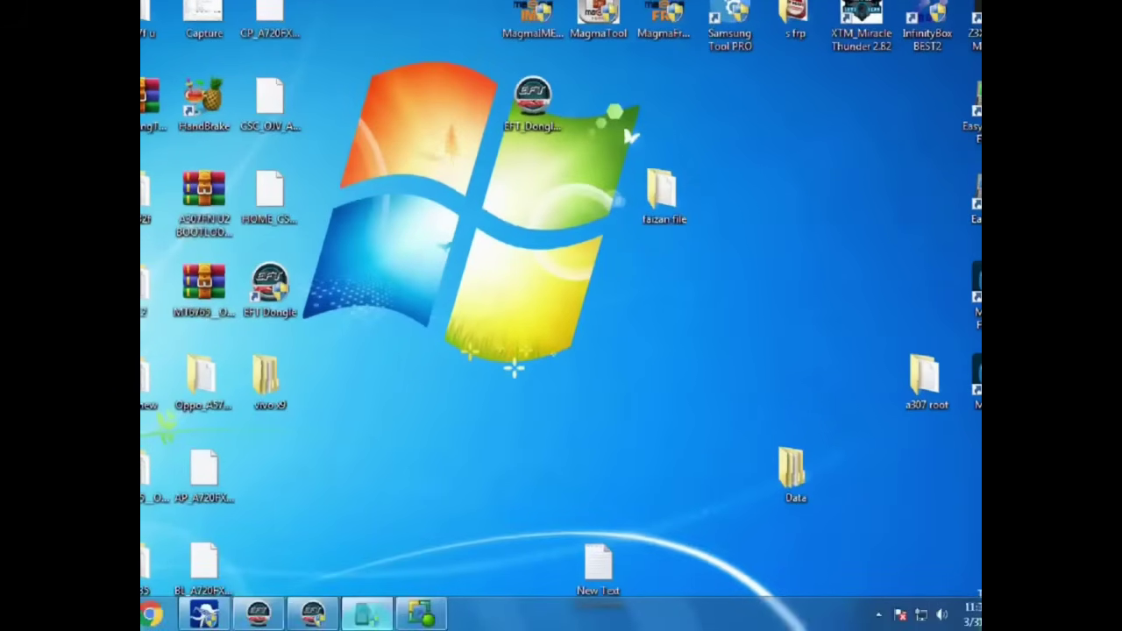
left_click(368, 617)
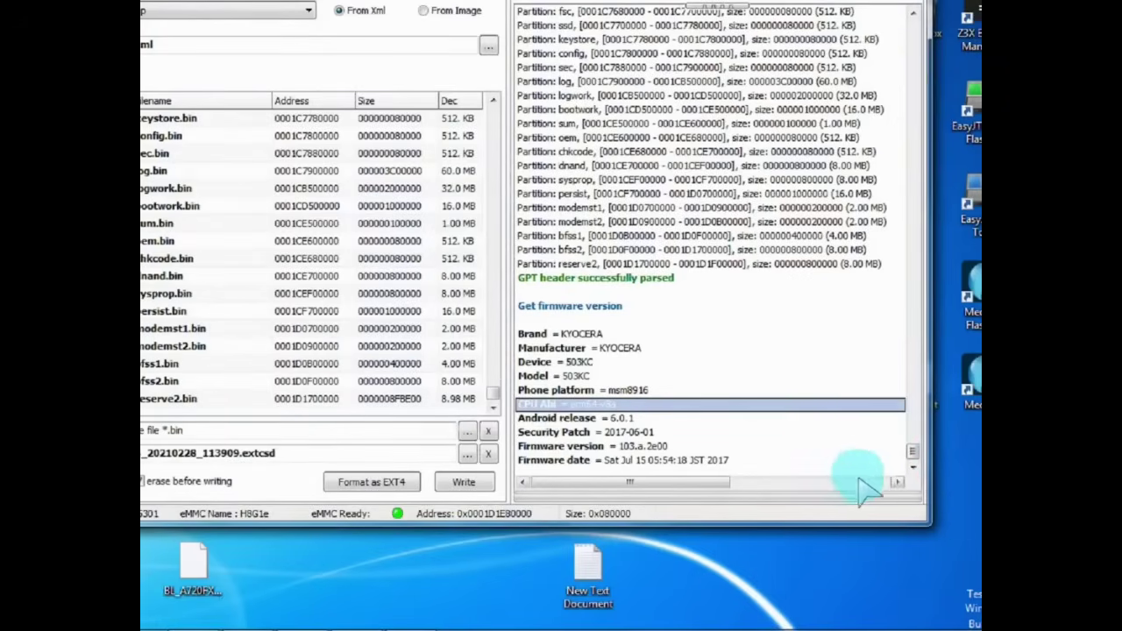
Apply the Qualcomm 2 config preset to the eMMC and review the register writes in the log.
left_click_drag(912, 451, 913, 424)
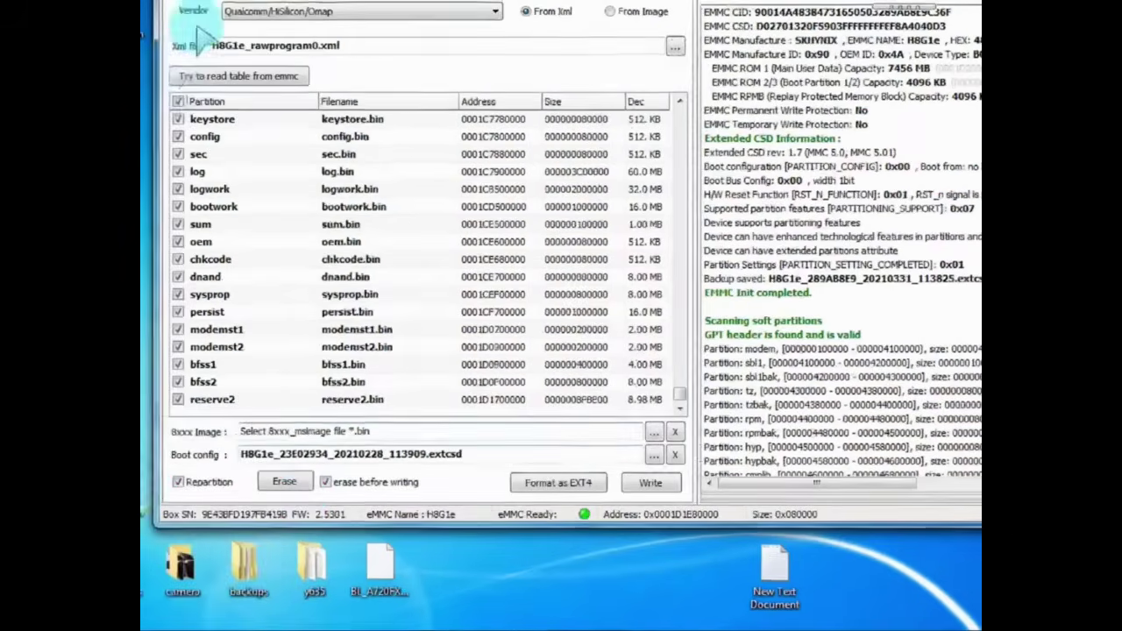
left_click(200, 27)
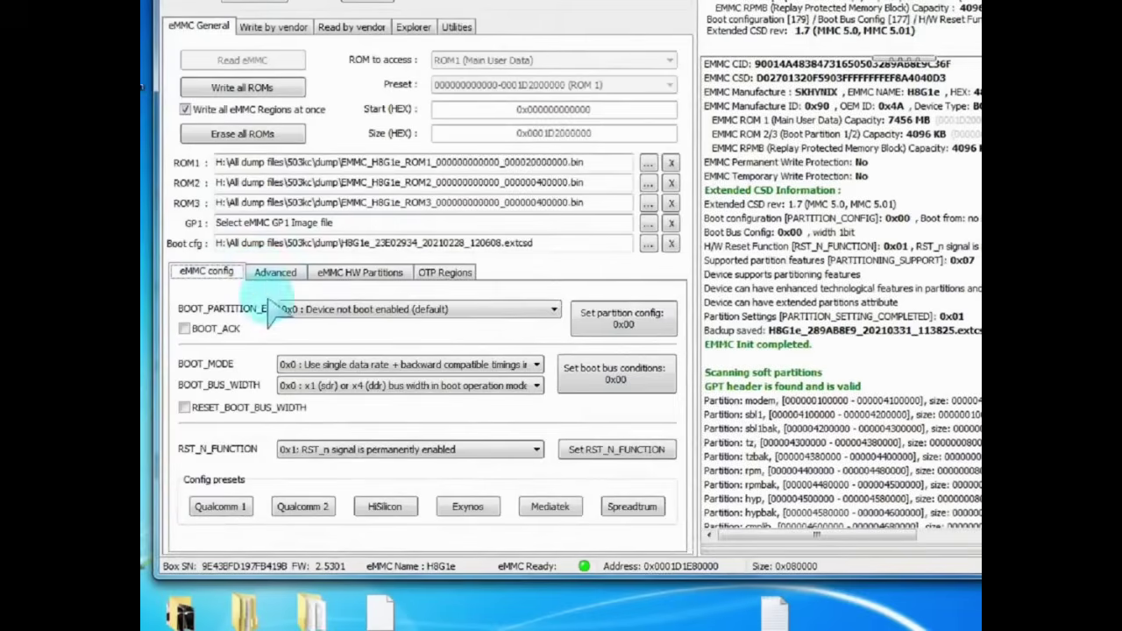
left_click(302, 507)
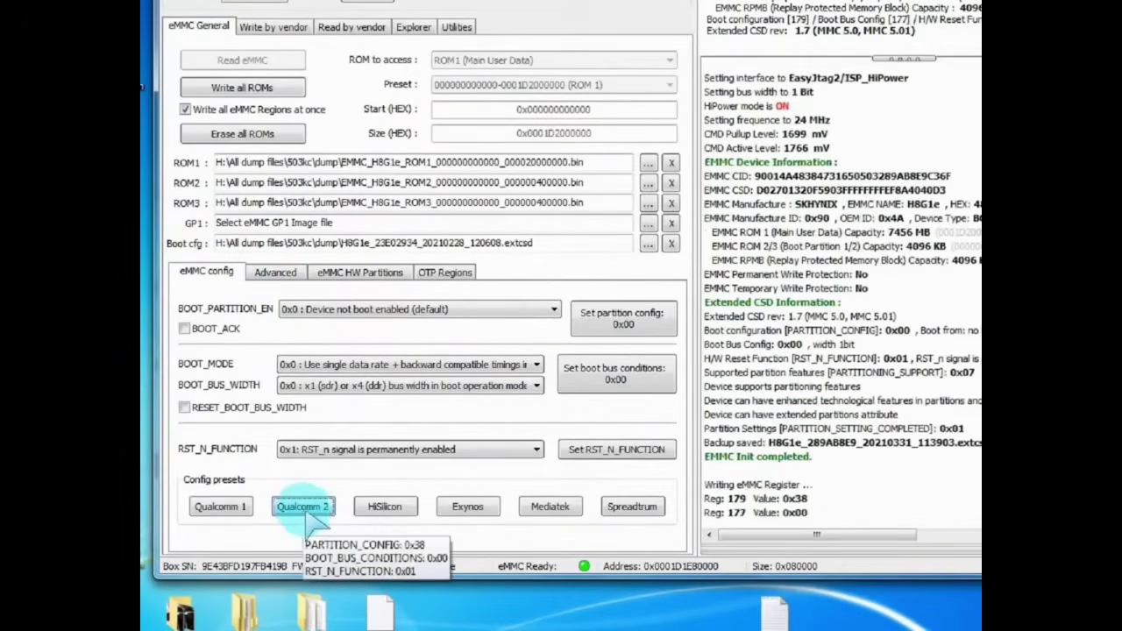
left_click_drag(802, 442, 787, 458)
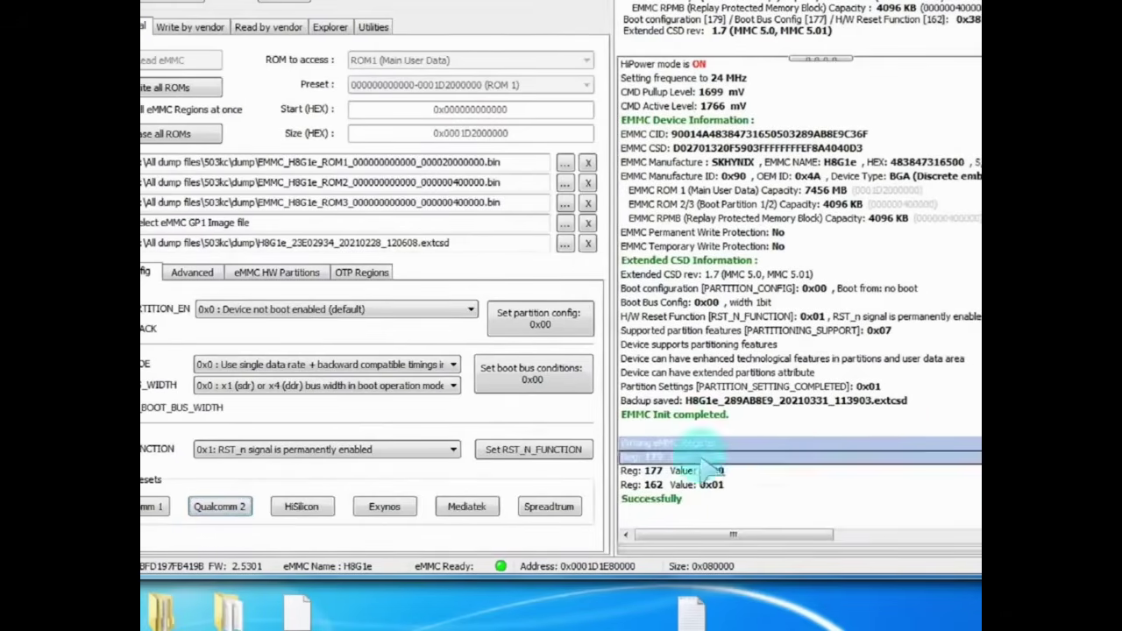
left_click_drag(705, 464, 710, 501)
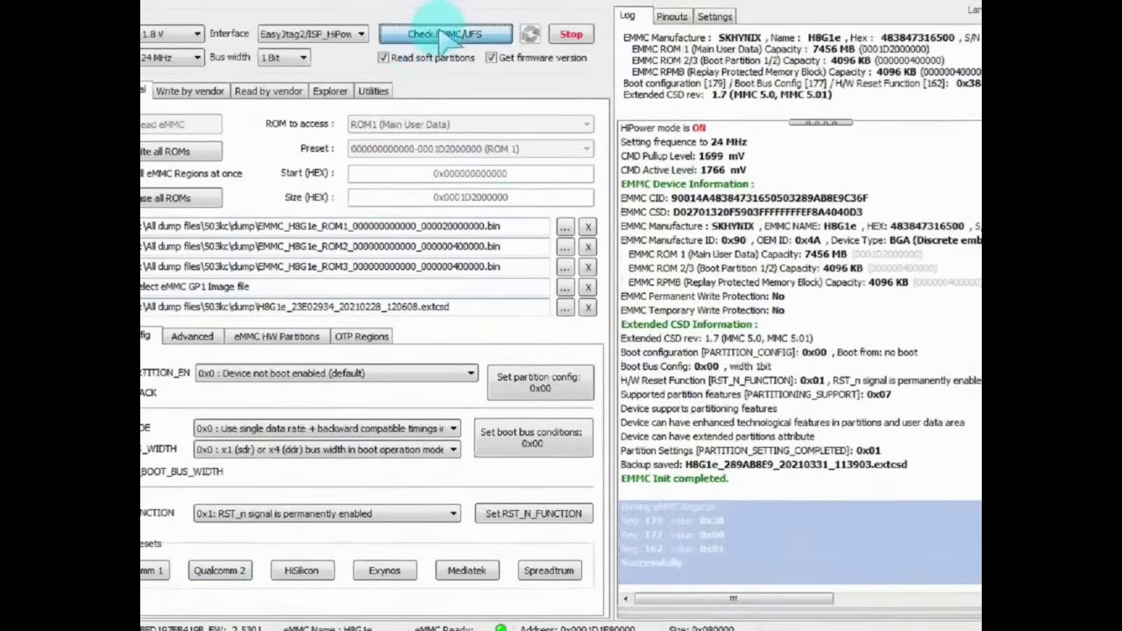
Recheck the eMMC with soft partition and firmware version reading enabled, and examine the 503KC firmware details in the log.
left_click(445, 34)
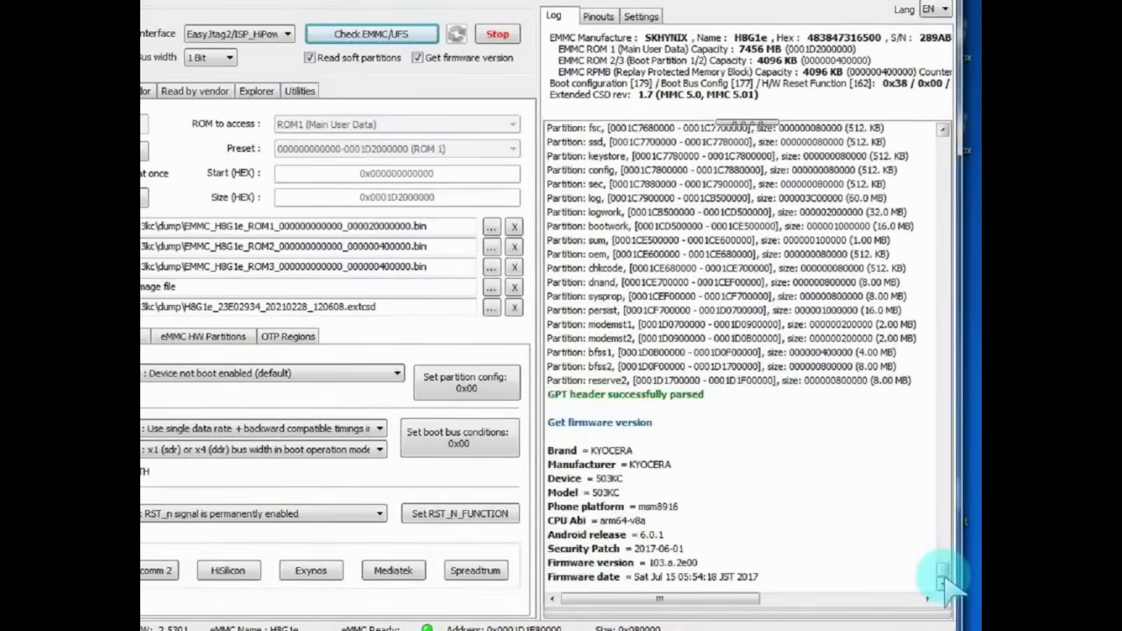
mouse_move(944, 580)
left_mouse_down()
mouse_move(943, 548)
mouse_move(939, 580)
left_mouse_up()
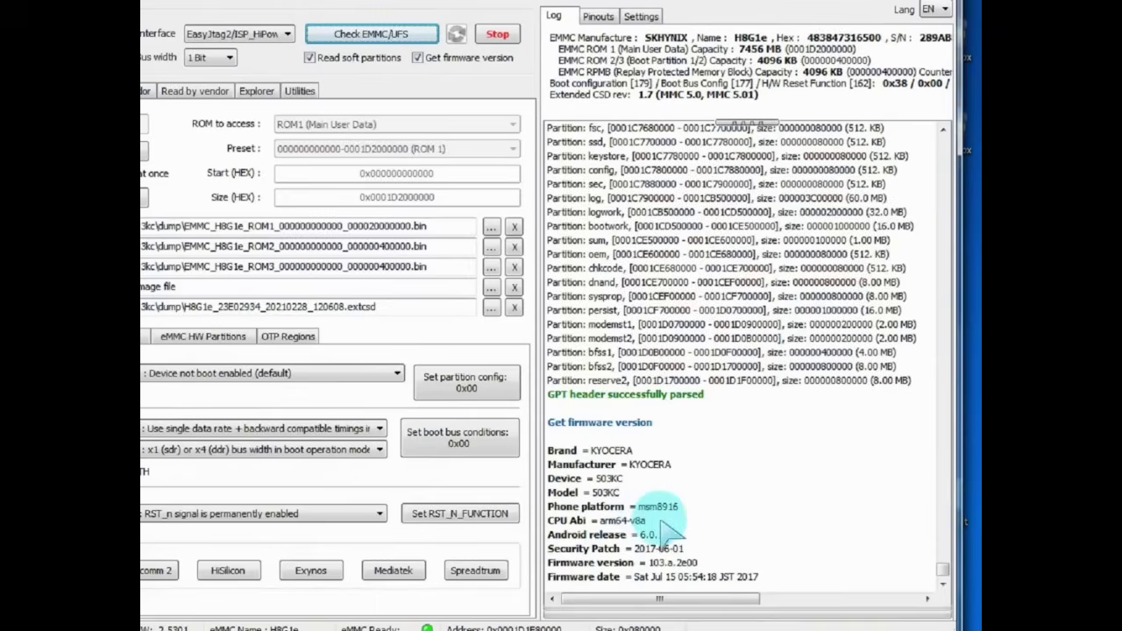
left_click_drag(751, 443, 706, 613)
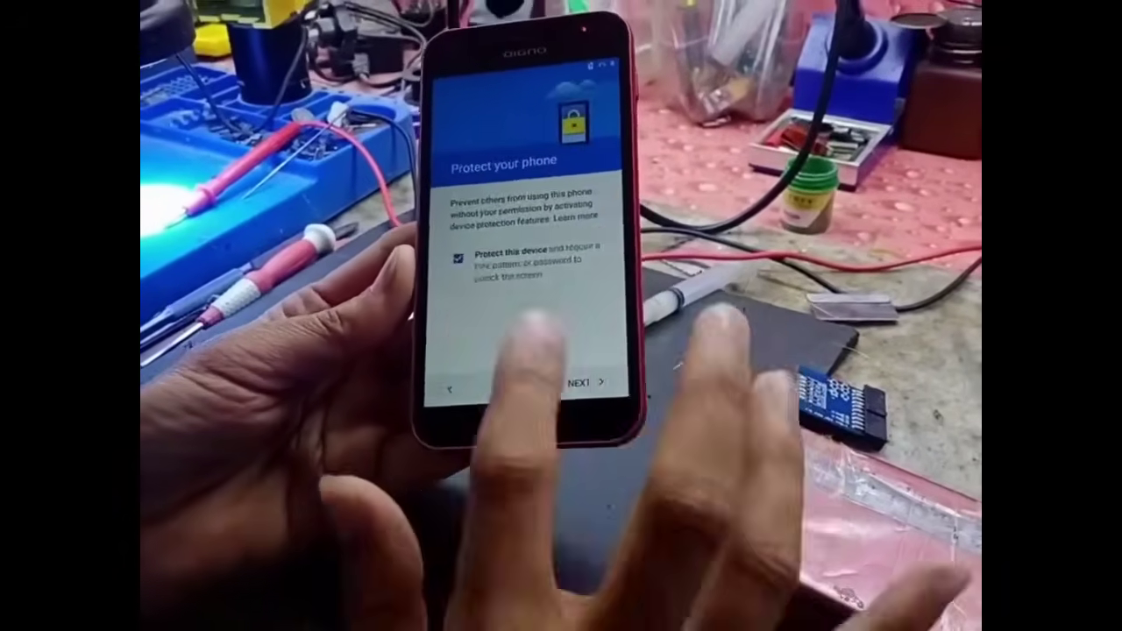
left_click(458, 257)
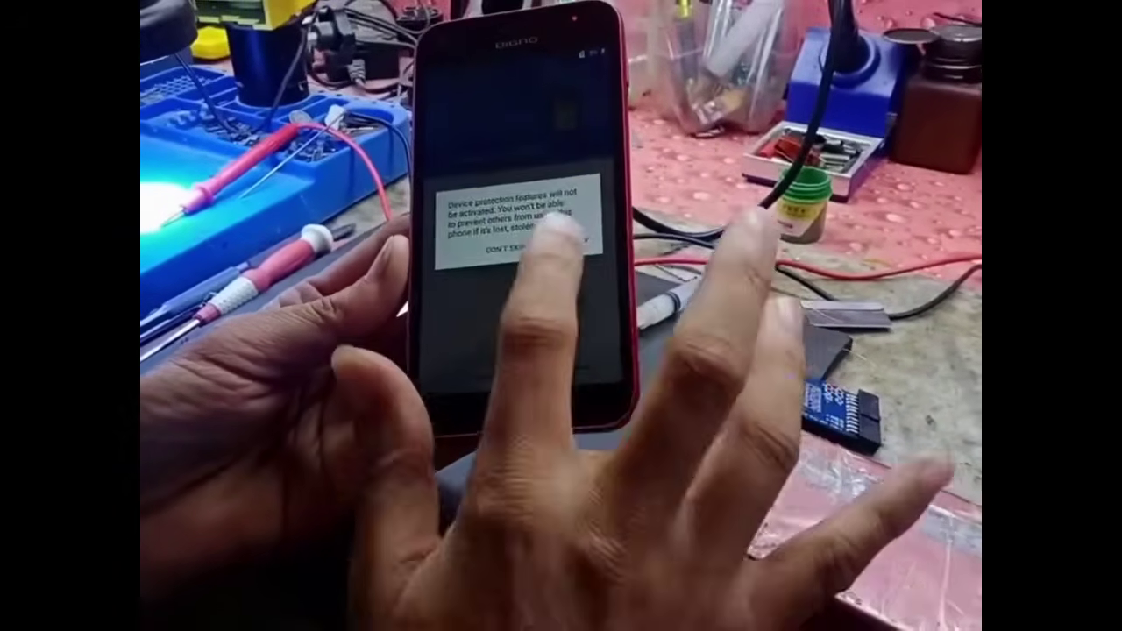